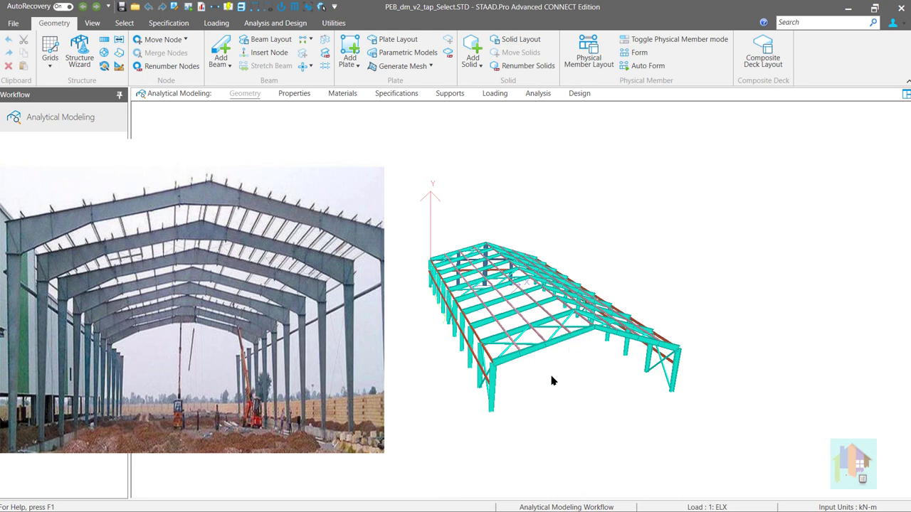
pyautogui.moveTo(632, 362); pyautogui.dragTo(513, 304, button='middle')
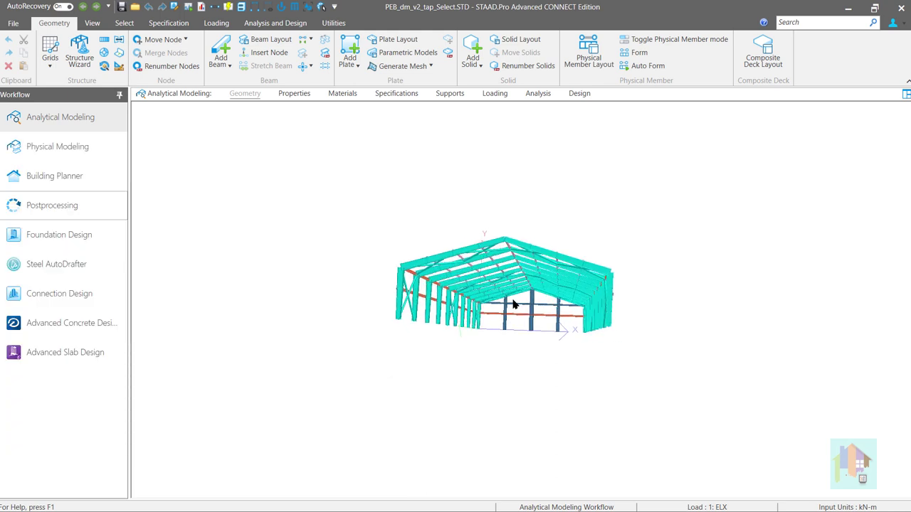
pyautogui.scroll(5, 502, 262)
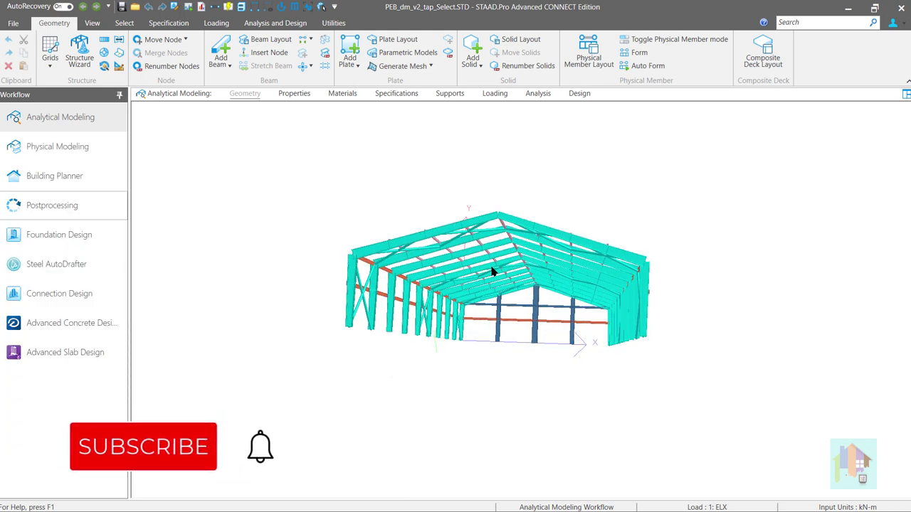
pyautogui.scroll(2, 490, 271)
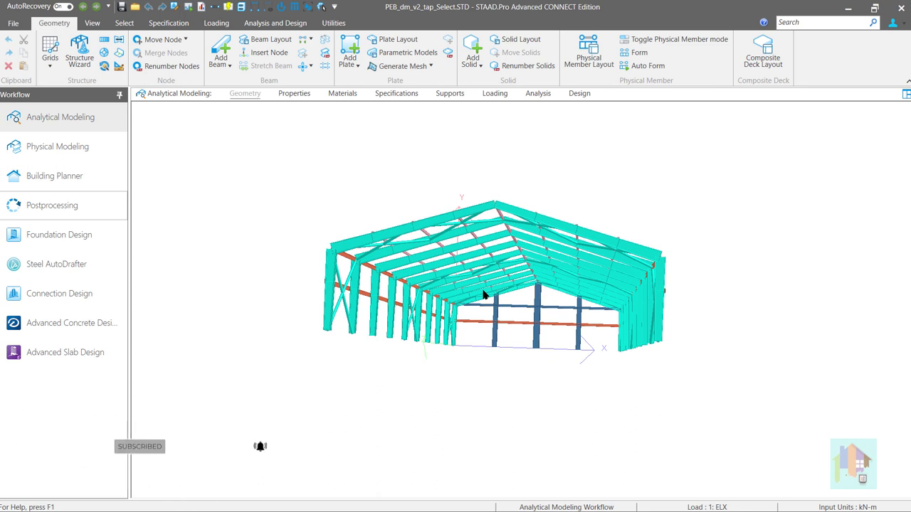
pyautogui.moveTo(483, 294); pyautogui.dragTo(471, 299, button='middle')
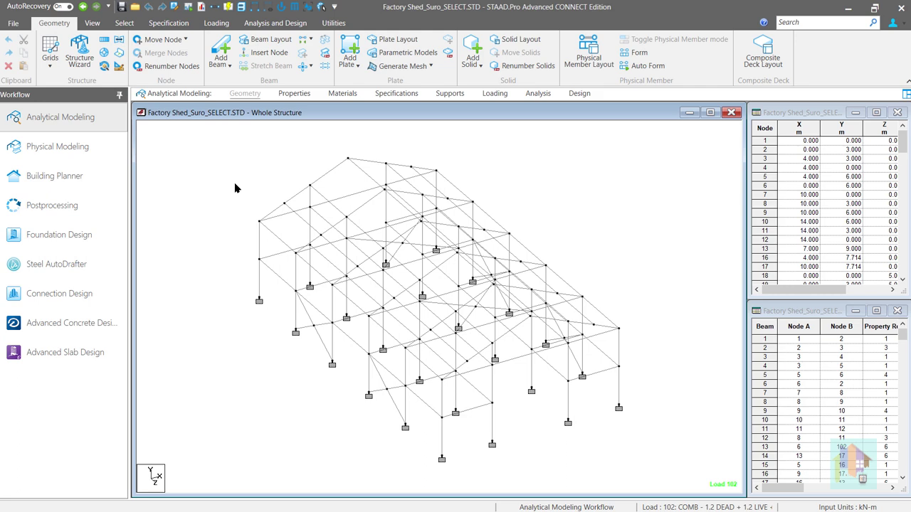
# Open the factory shed's postprocessing results in the beam Utilization layout
pyautogui.click(105, 211)
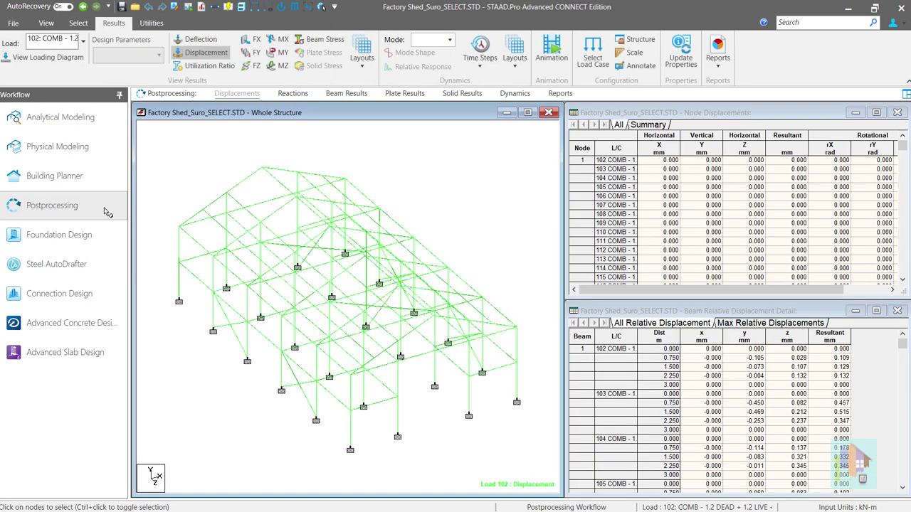
pyautogui.click(362, 56)
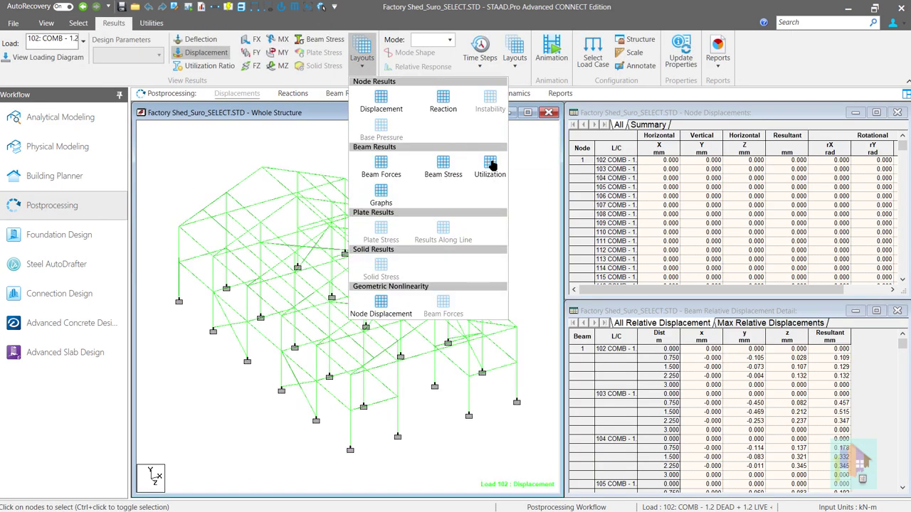
pyautogui.click(491, 165)
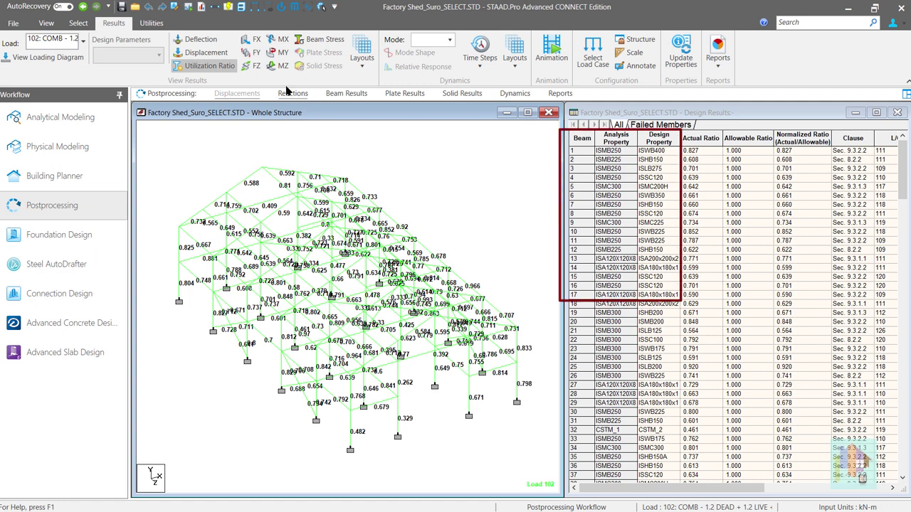
# Show the MZ bending moment diagram instead of utilization ratios and inspect the factory shed's front members up close
pyautogui.click(257, 66)
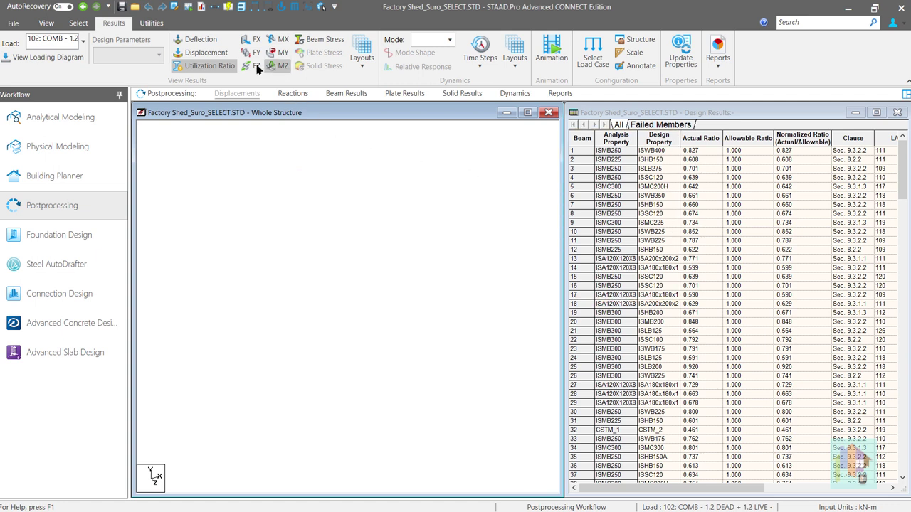
pyautogui.click(214, 66)
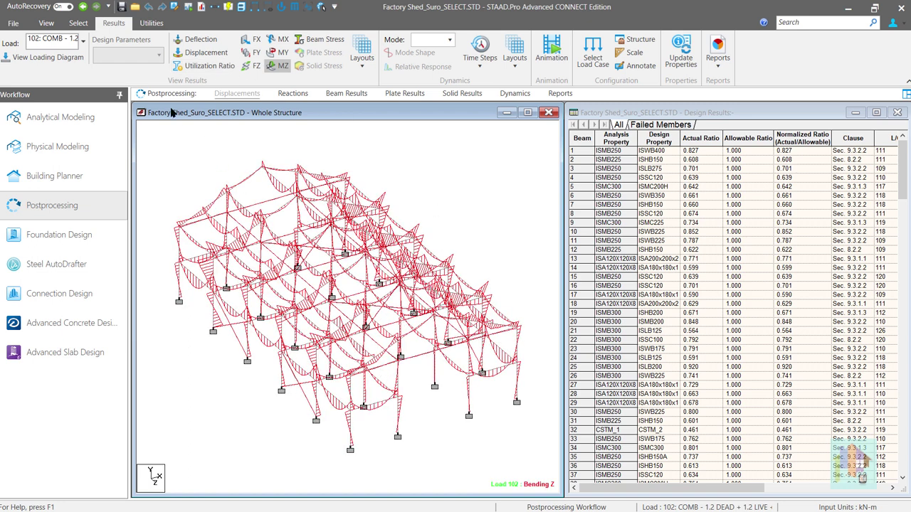
pyautogui.click(57, 27)
pyautogui.click(106, 48)
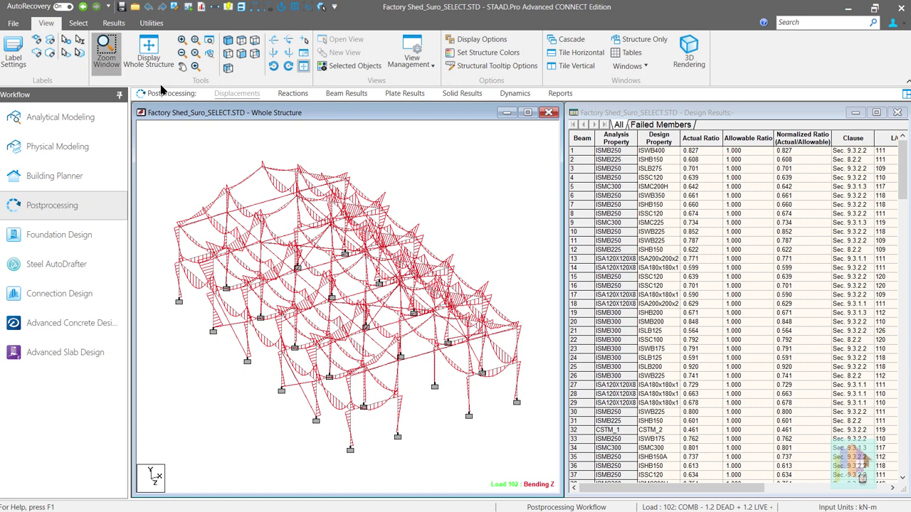
pyautogui.moveTo(395, 377); pyautogui.dragTo(327, 315)
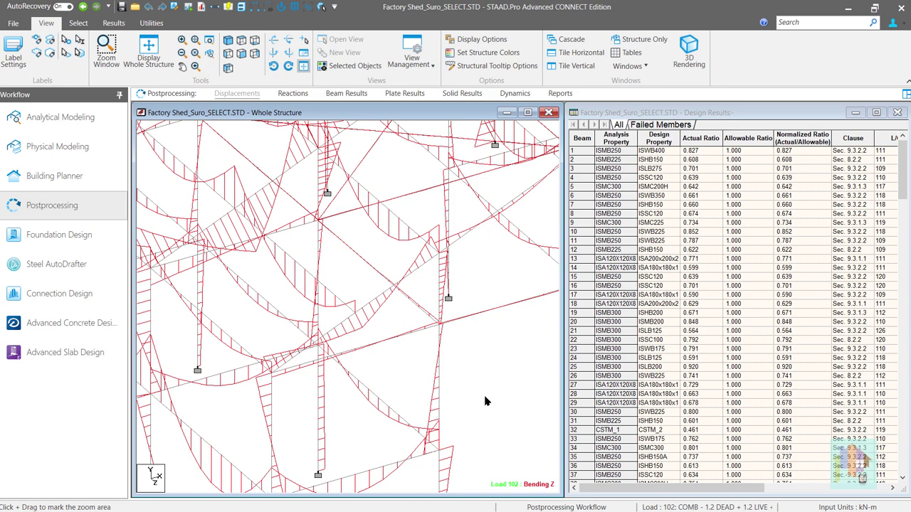
pyautogui.scroll(-2, 485, 402)
pyautogui.scroll(-2, 484, 402)
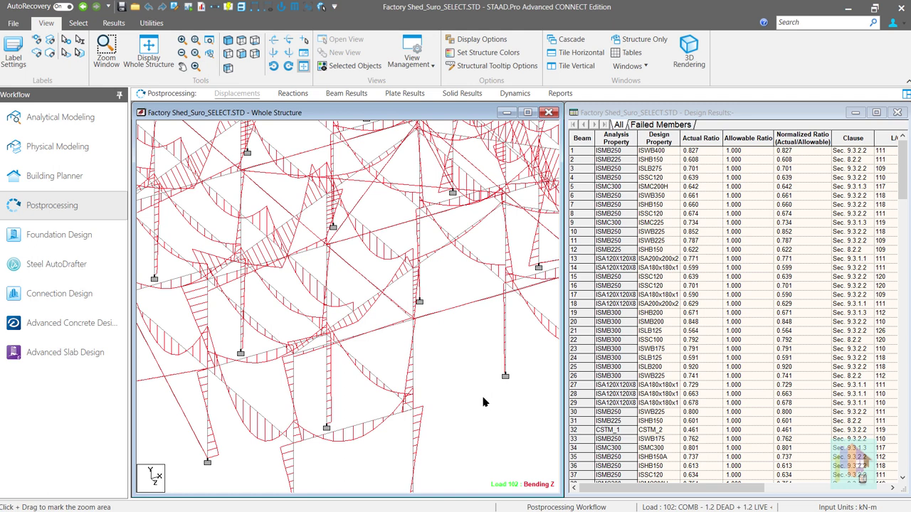
pyautogui.click(149, 58)
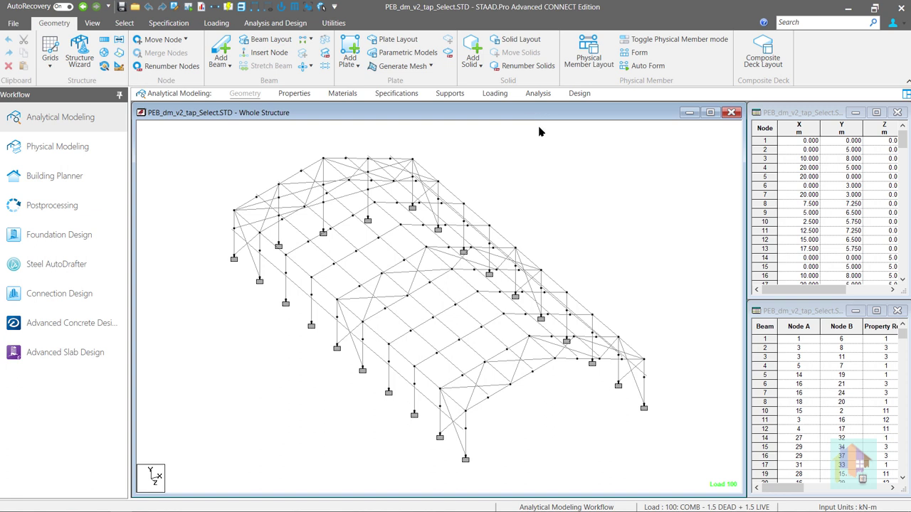
# Measure the PEB shed's length and width between corner supports, and the first bay spacing at the front eave
pyautogui.scroll(2, 501, 363)
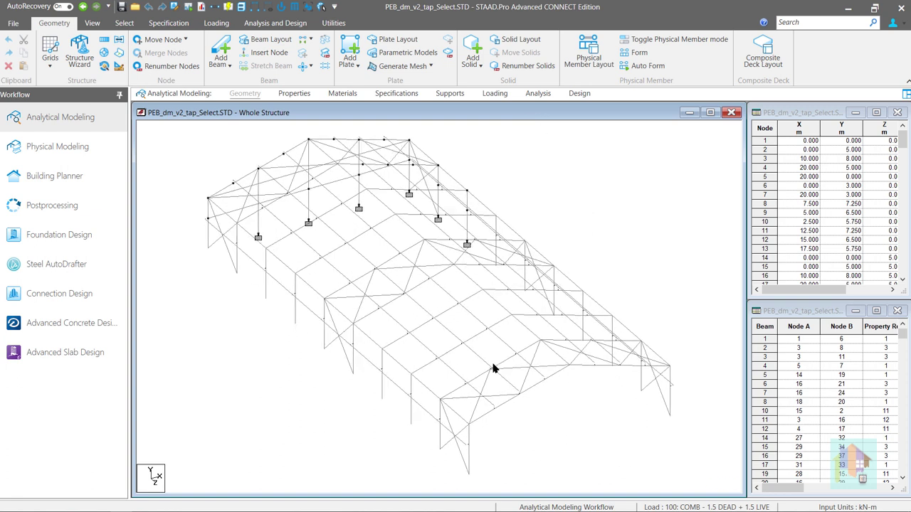
pyautogui.scroll(1, 486, 430)
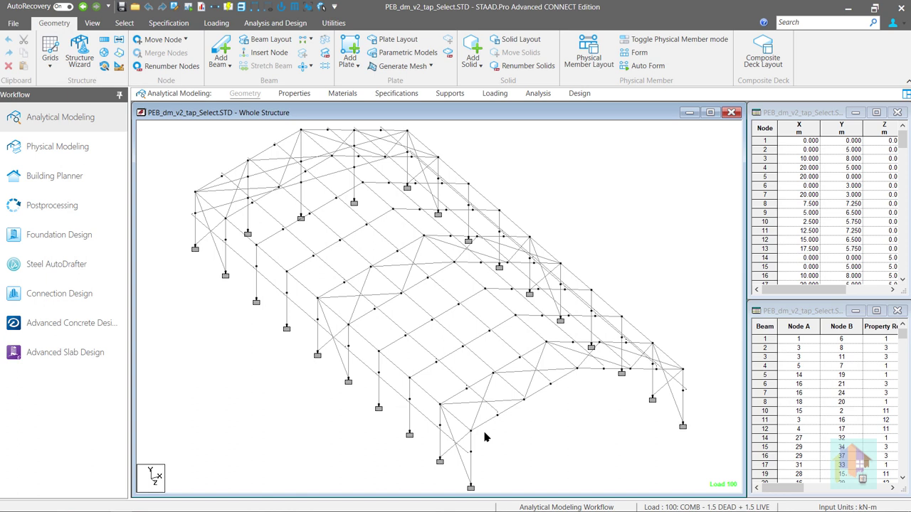
pyautogui.scroll(-3, 513, 437)
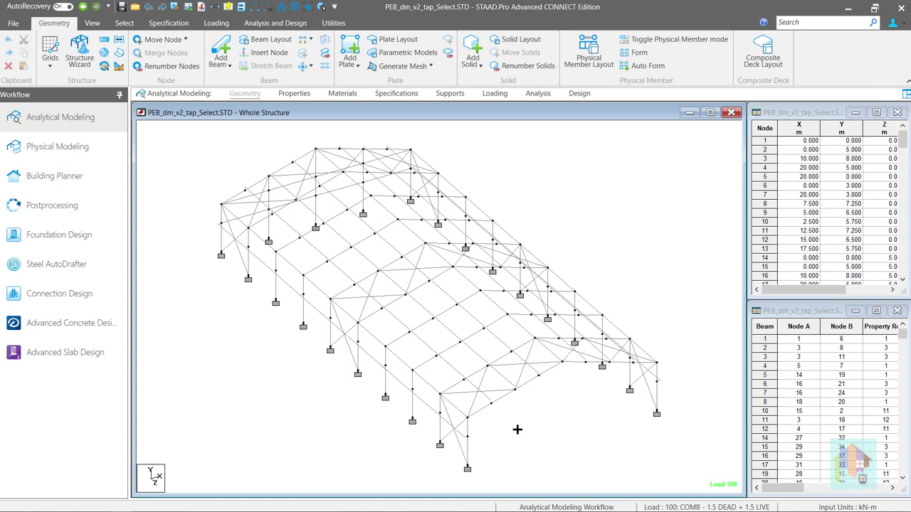
pyautogui.rightClick(516, 429)
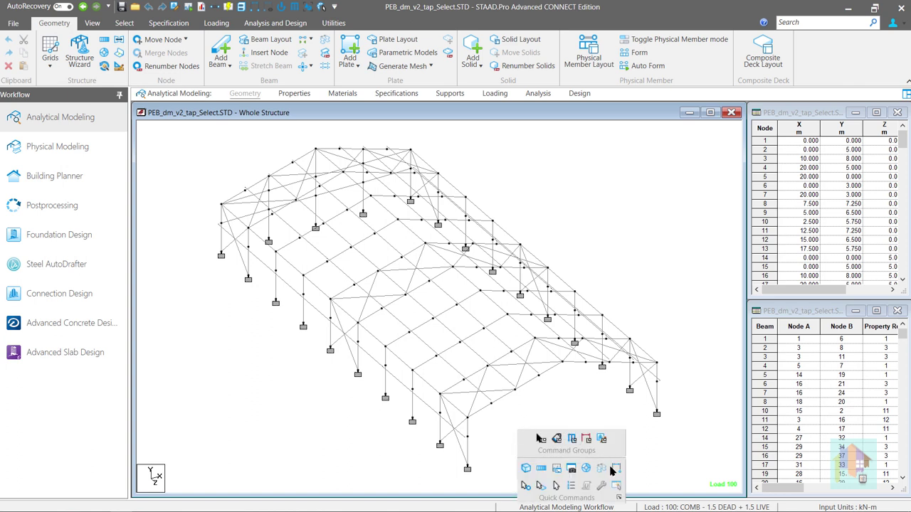
pyautogui.click(467, 468)
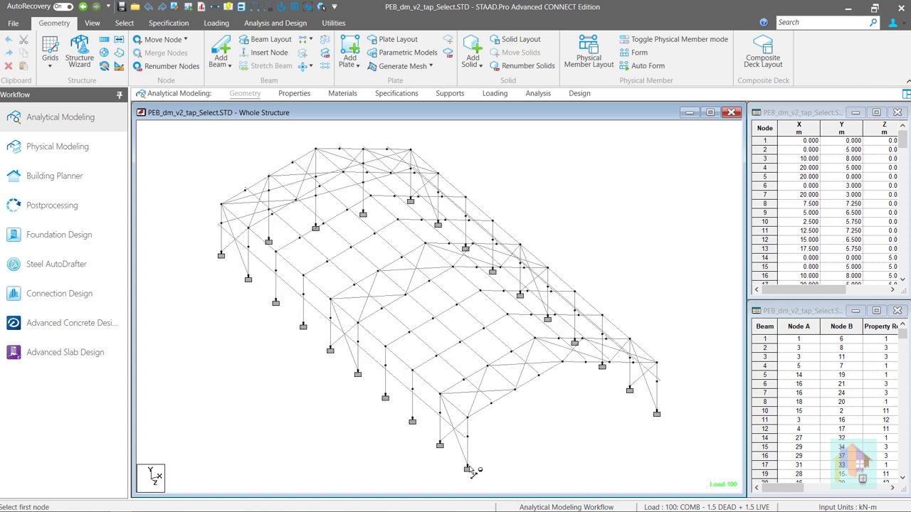
pyautogui.click(221, 255)
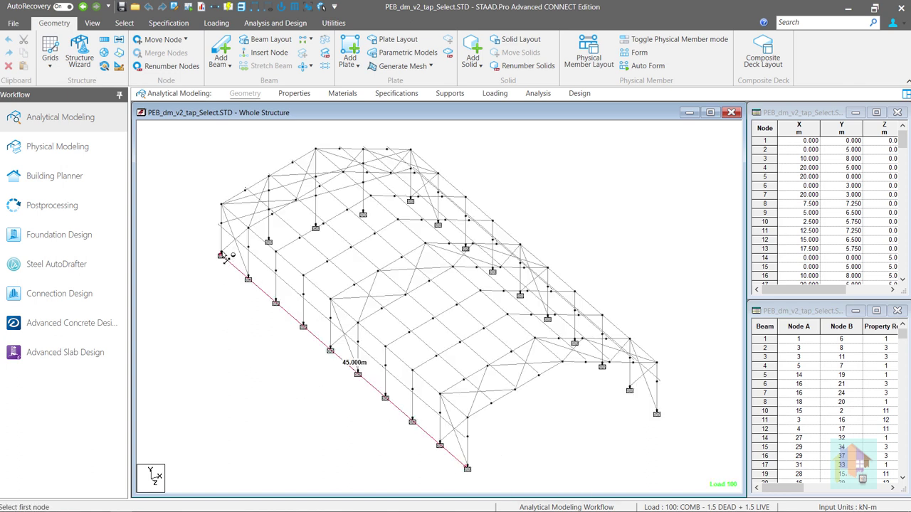
pyautogui.click(467, 468)
pyautogui.click(654, 415)
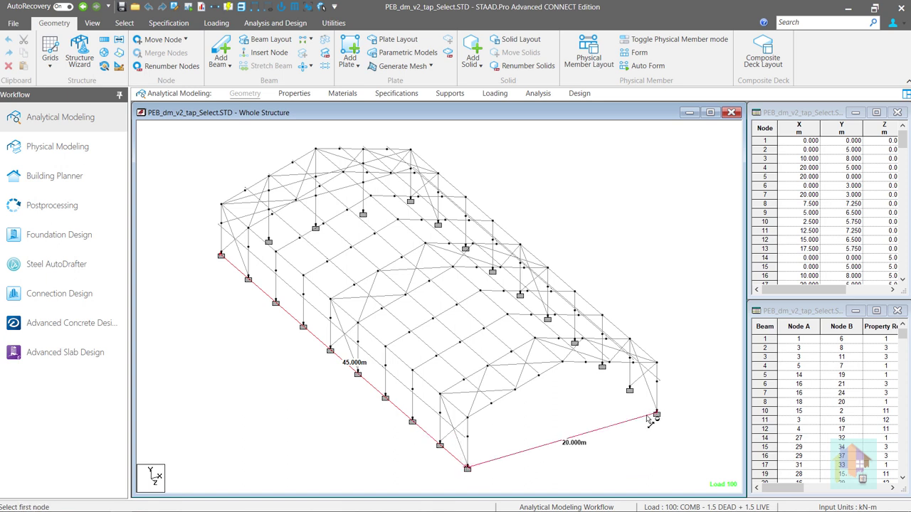
pyautogui.click(466, 418)
pyautogui.click(441, 396)
# Examine the PEB shed's bending moment diagram around the front eave bay in postprocessing, ending with the whole structure in view
pyautogui.click(71, 207)
pyautogui.click(112, 49)
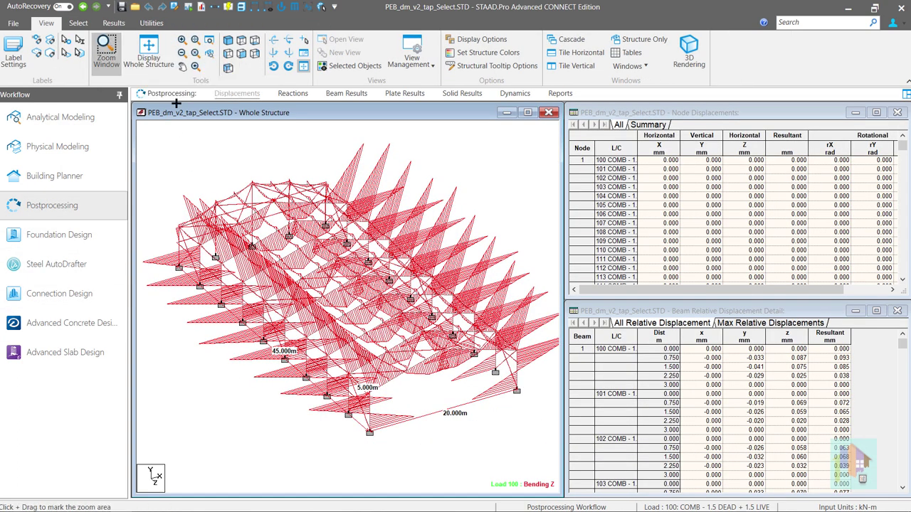
pyautogui.moveTo(382, 400); pyautogui.dragTo(340, 365)
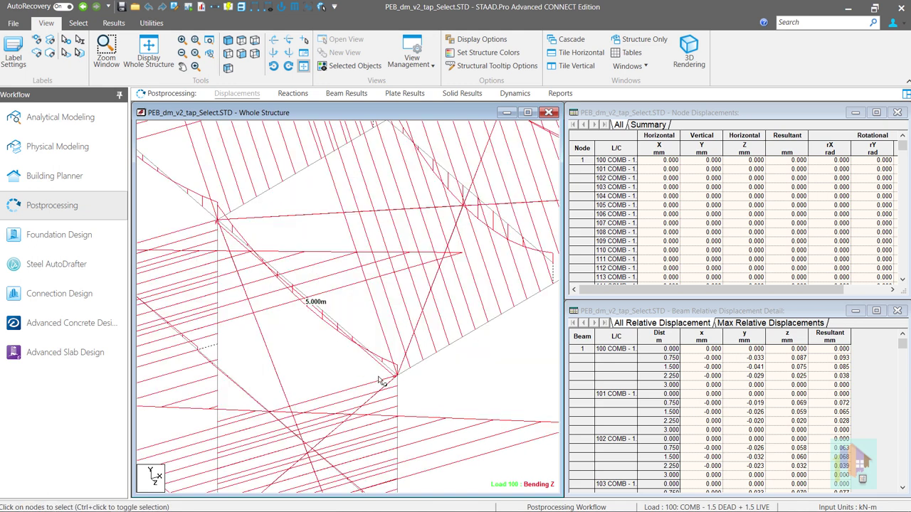
pyautogui.click(158, 67)
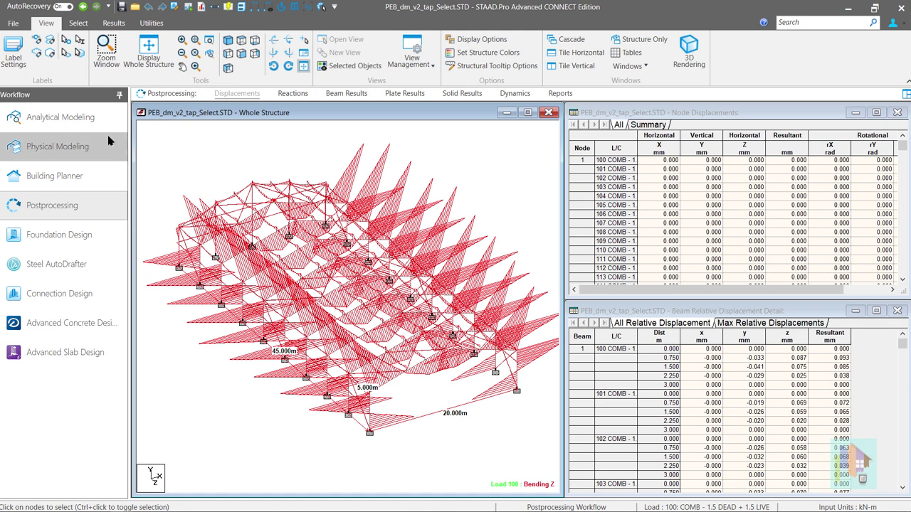
# Return to analytical modeling and briefly highlight the second rafter segment of the front frame
pyautogui.click(61, 117)
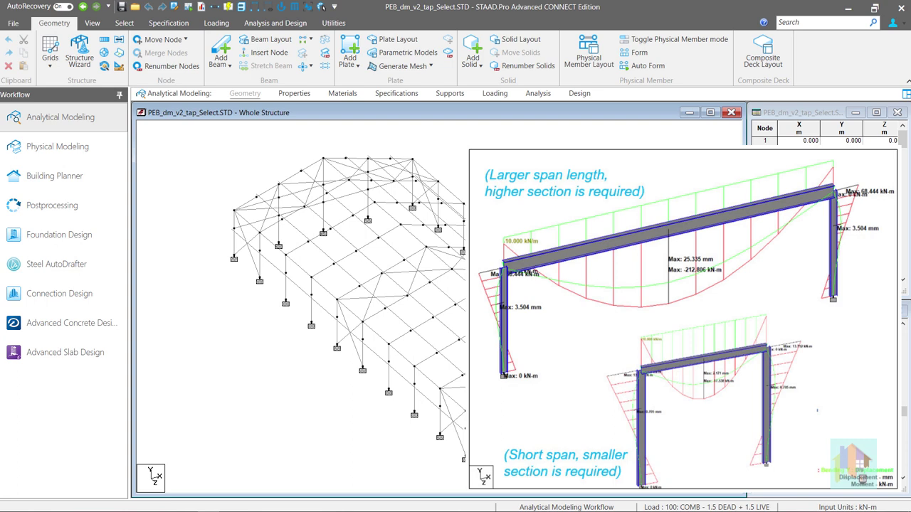
pyautogui.click(499, 390)
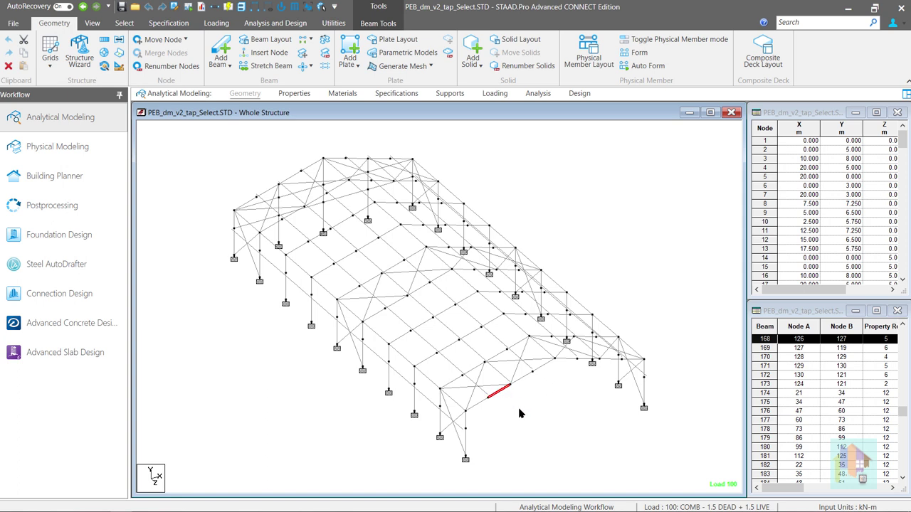
pyautogui.click(520, 412)
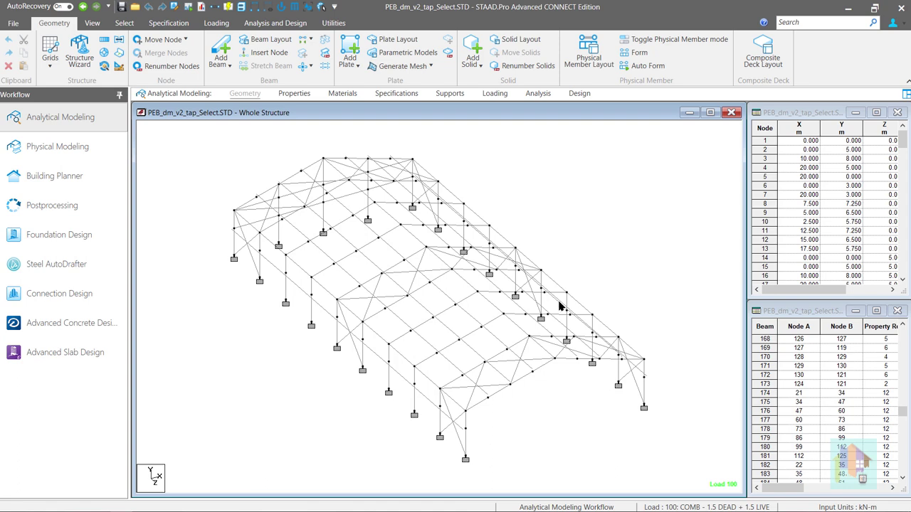
# Review the SELECT and SELECT OPTIMIZED steel design commands for AISC 360-16 without adding either
pyautogui.click(580, 97)
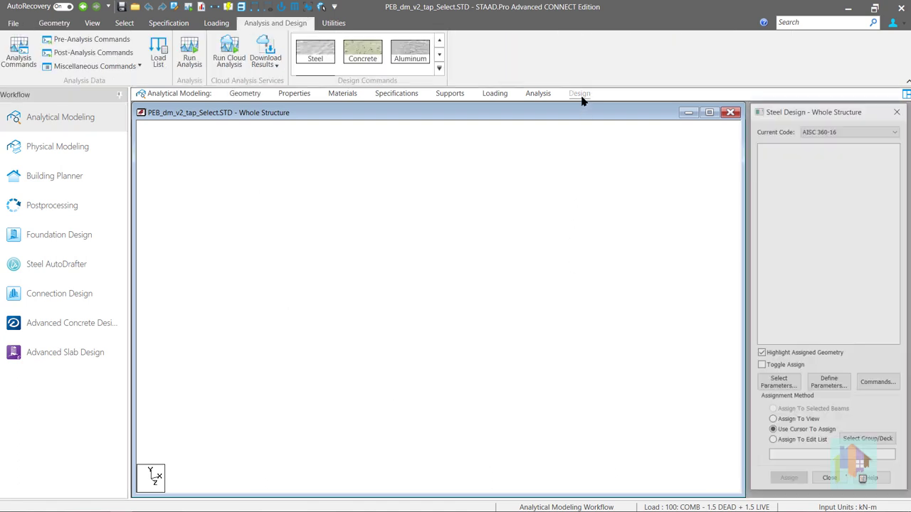
pyautogui.click(874, 385)
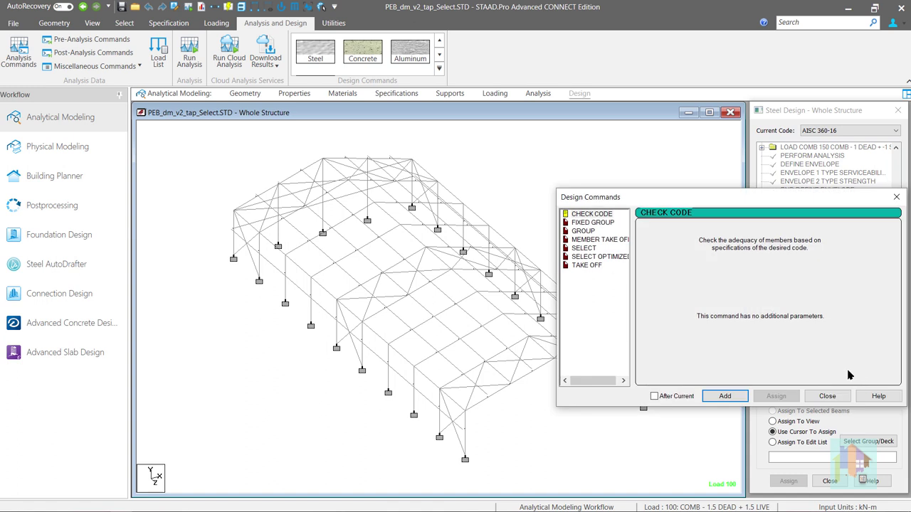
pyautogui.click(586, 248)
pyautogui.click(601, 258)
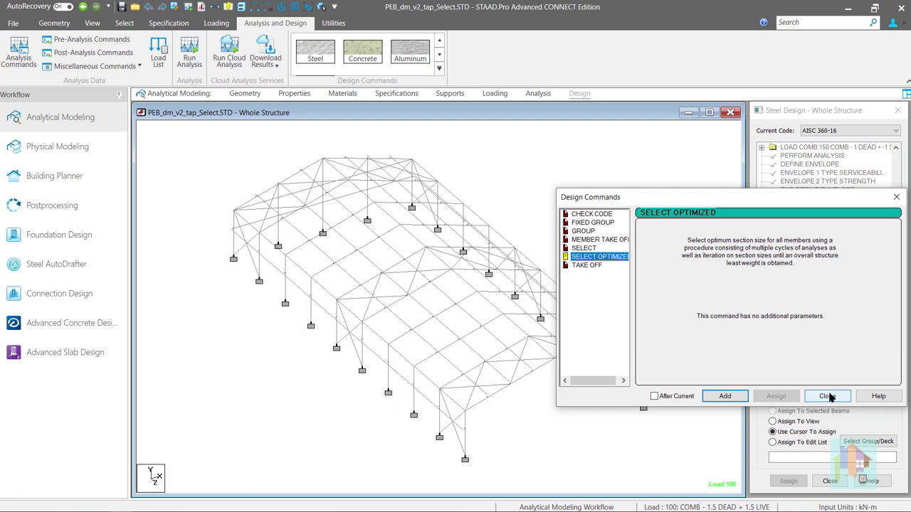
pyautogui.click(827, 397)
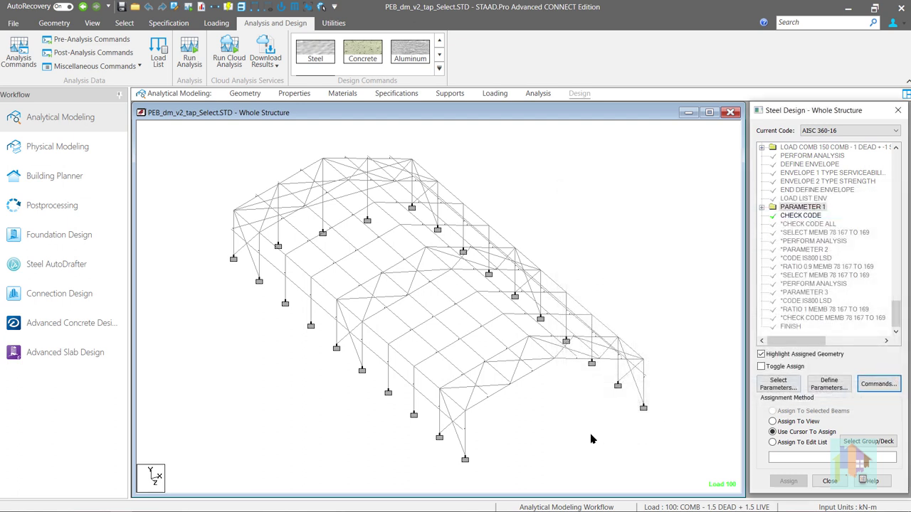
# Highlight the front frame's rafter segments from eave to ridge, single out the second segment, and clear the selection
pyautogui.click(481, 405)
pyautogui.click(501, 391)
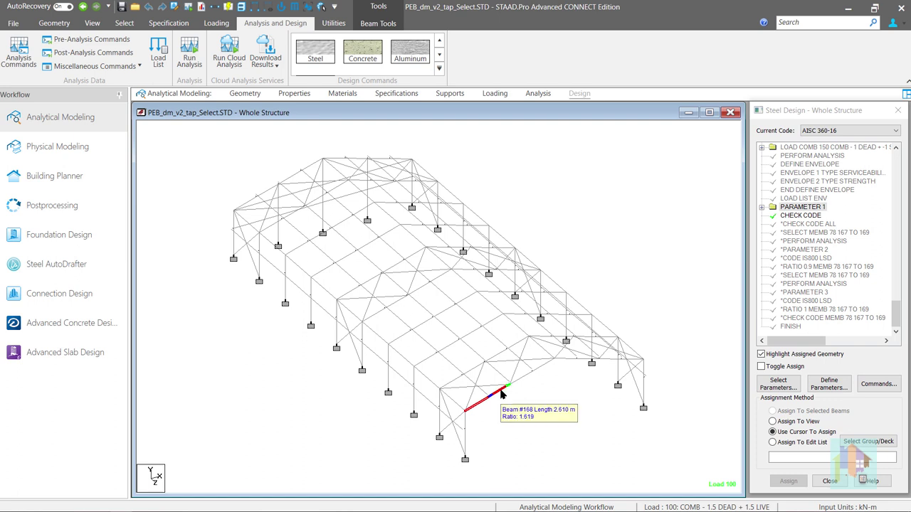
pyautogui.click(535, 373)
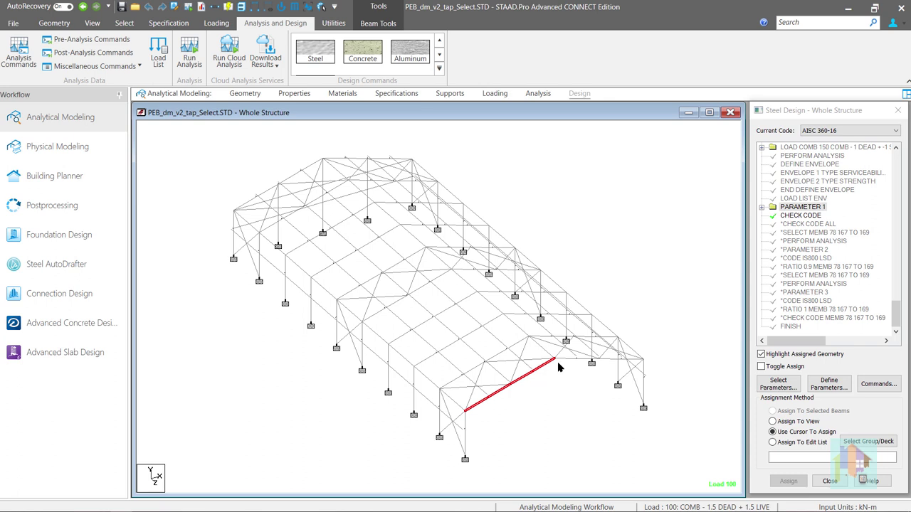
pyautogui.click(516, 395)
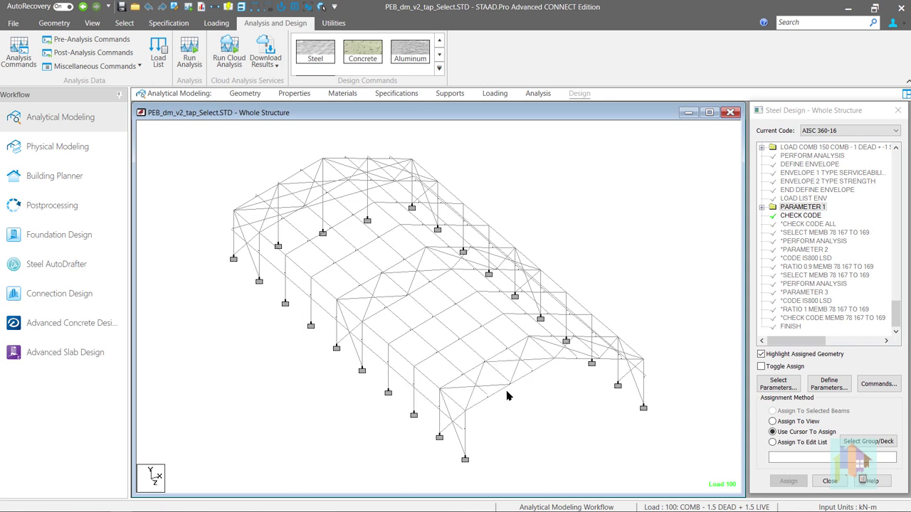
pyautogui.click(500, 391)
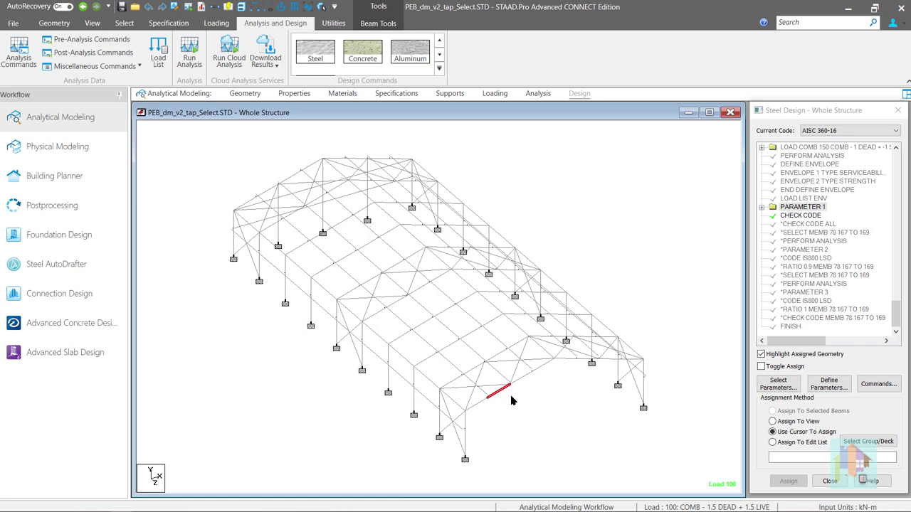
pyautogui.click(511, 400)
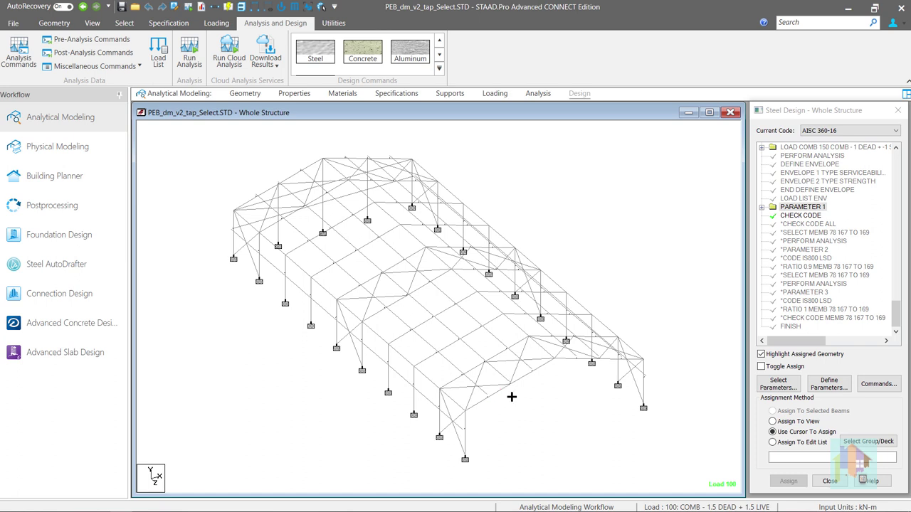
# Highlight the front frame's first and second rafter segments from the eave, and clear the selection
pyautogui.click(475, 403)
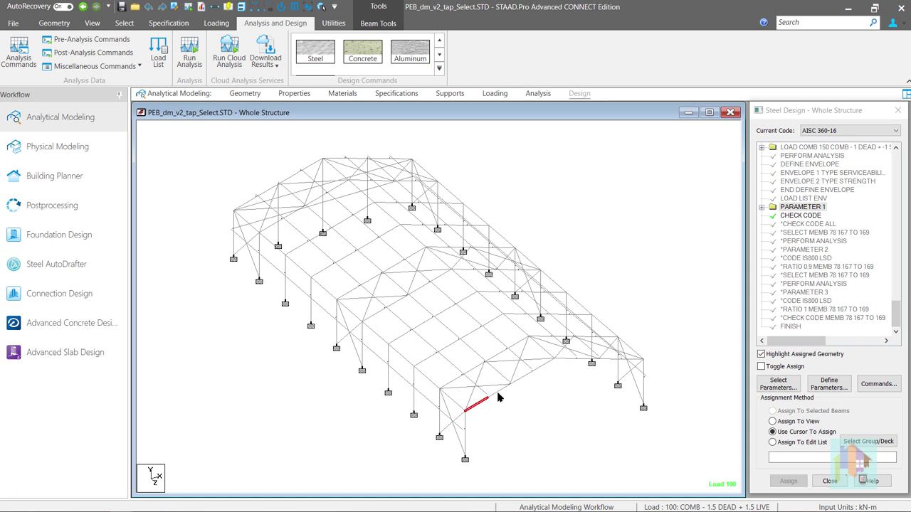
pyautogui.click(498, 392)
pyautogui.click(505, 402)
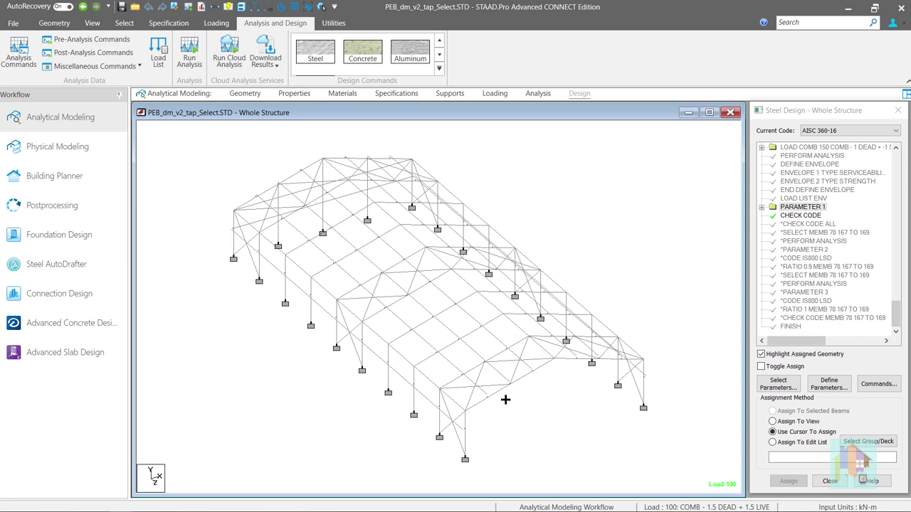
# Review the GROUP steel design command for AISC 360-16 and close the command list without adding it
pyautogui.click(878, 387)
pyautogui.click(593, 232)
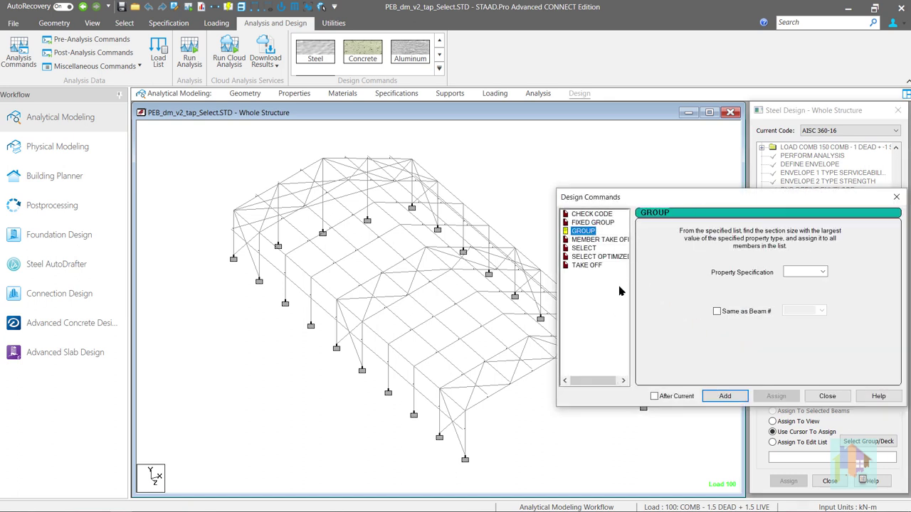
pyautogui.click(823, 397)
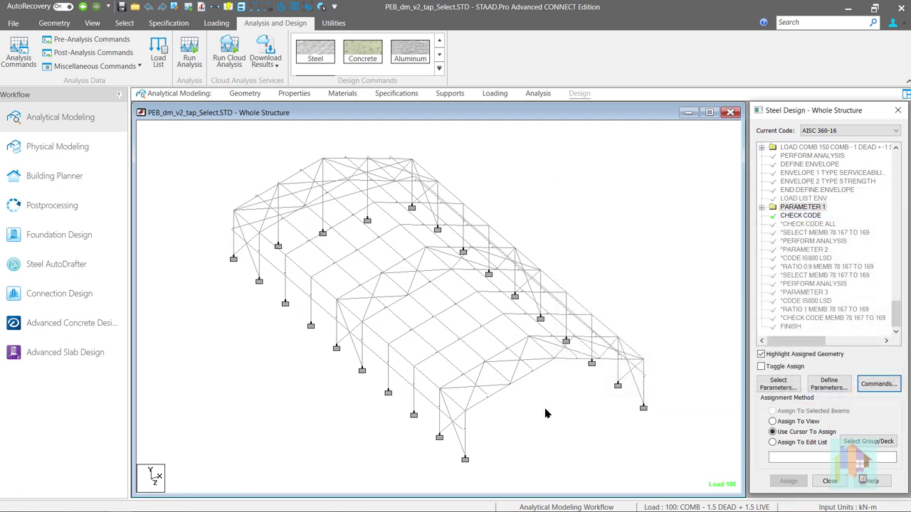
# Highlight the crossed roof braces in the front eave bay, and point out the adjacent rafter area
pyautogui.click(473, 393)
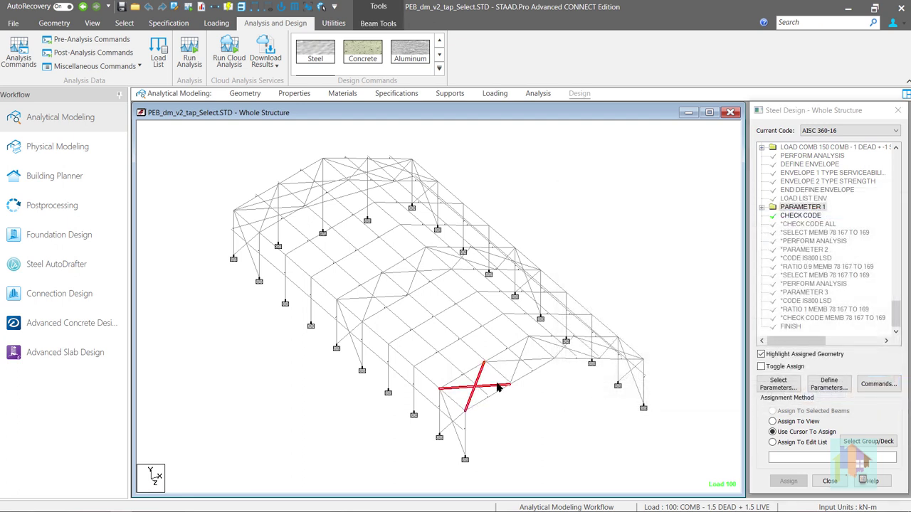
pyautogui.click(500, 375)
pyautogui.click(489, 397)
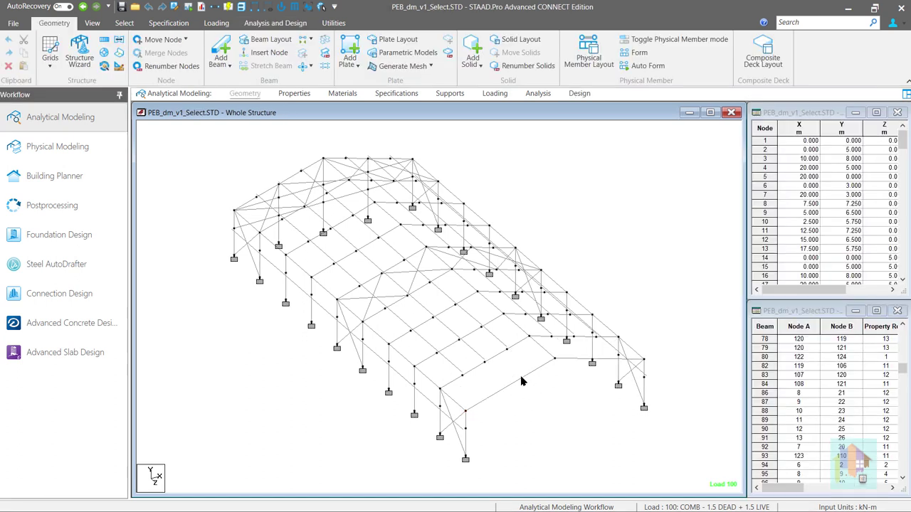
# In the PEB_dm_v1_Select.STD model, highlight both full-length rafters of the front frame and clear the selection
pyautogui.click(521, 381)
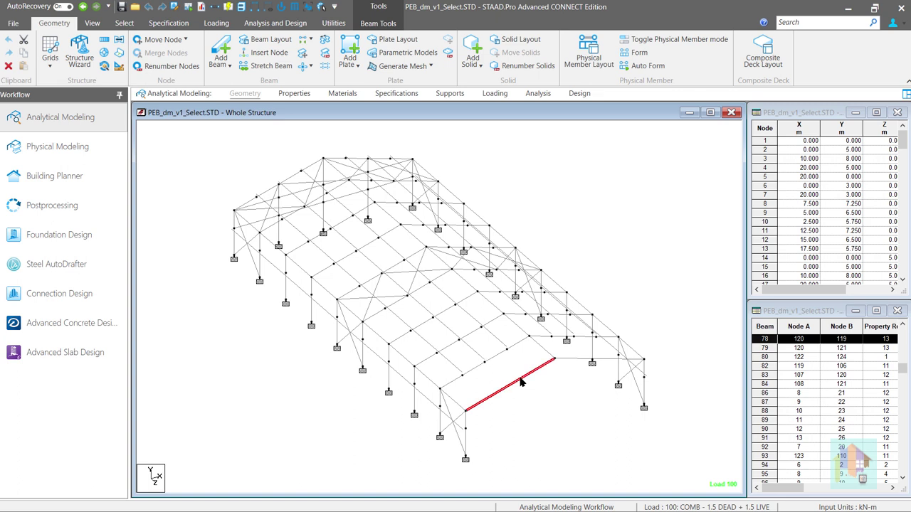
pyautogui.keyDown('ctrl'); pyautogui.click(565, 360); pyautogui.keyUp('ctrl')
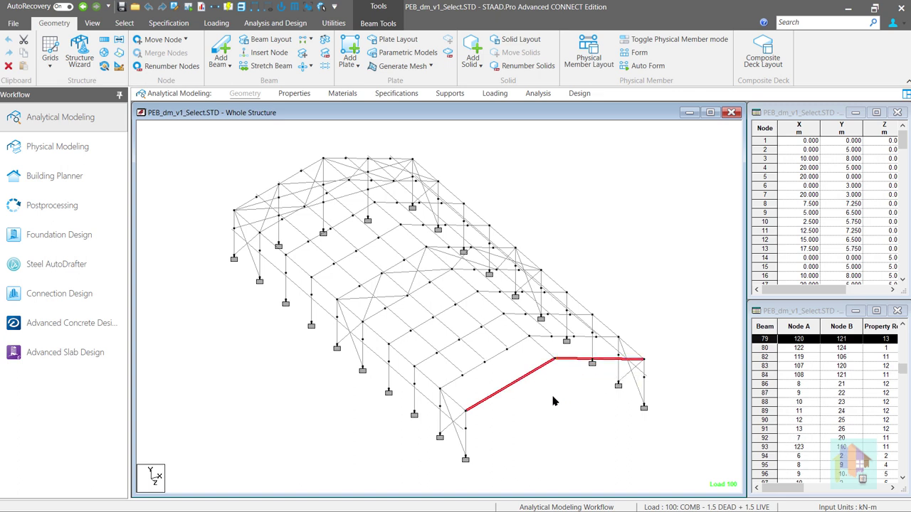
pyautogui.click(554, 400)
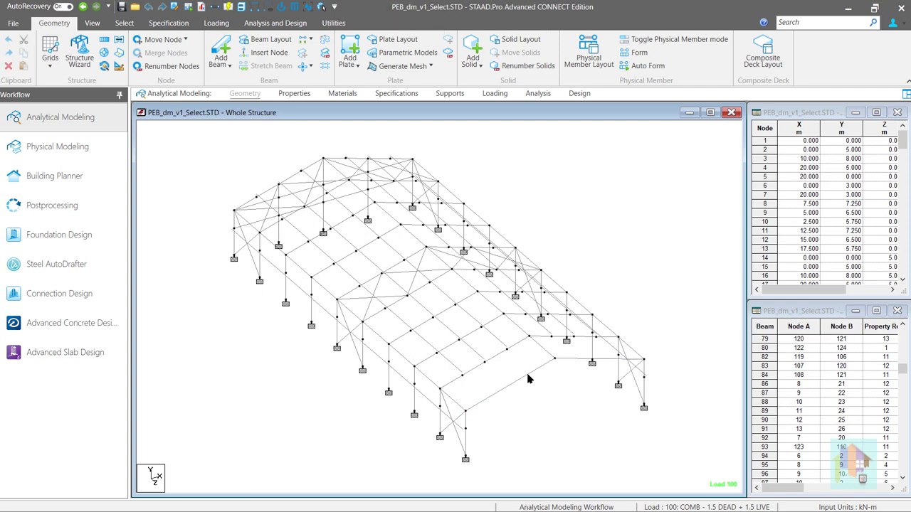
# Open the section properties and highlight the members assigned the ISMB350 section
pyautogui.click(294, 93)
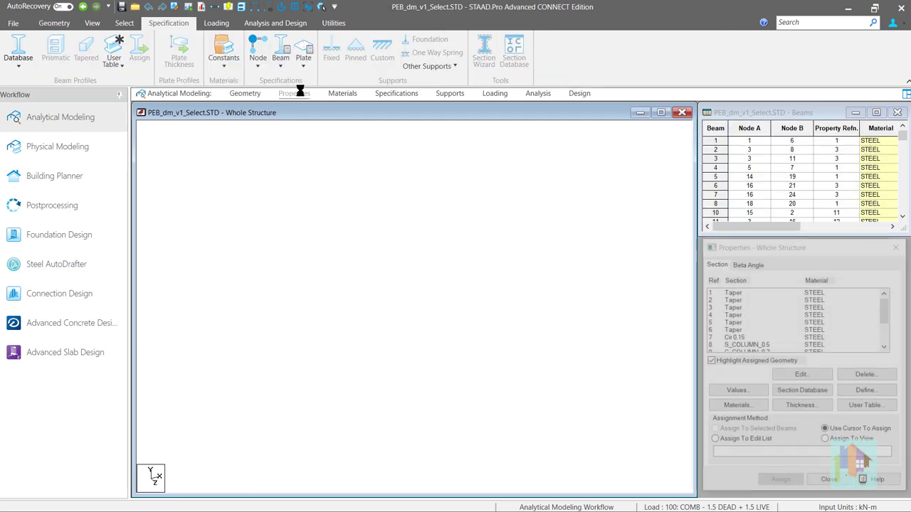
pyautogui.scroll(-3, 787, 341)
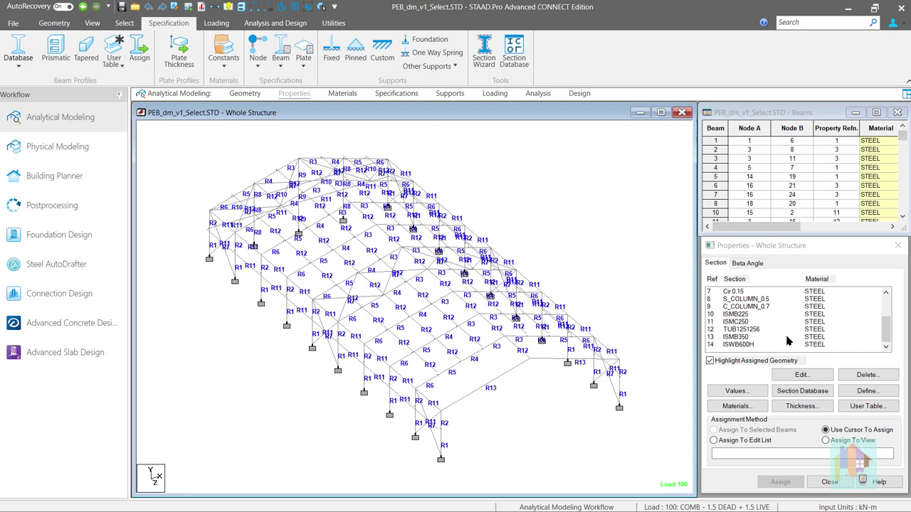
pyautogui.click(743, 336)
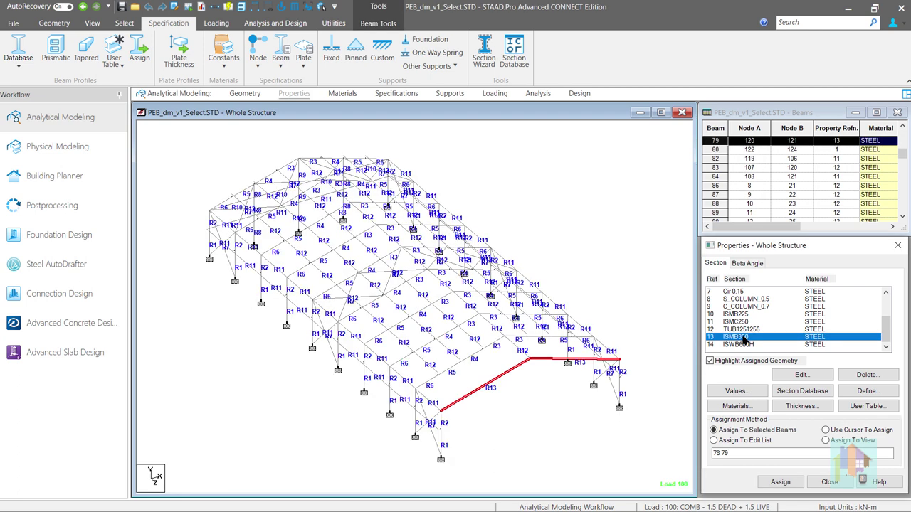
# Examine the PARAMETER 1 steel design block, highlighting its TSP 1, STP 2 and RATIO 0.8 entries
pyautogui.click(580, 93)
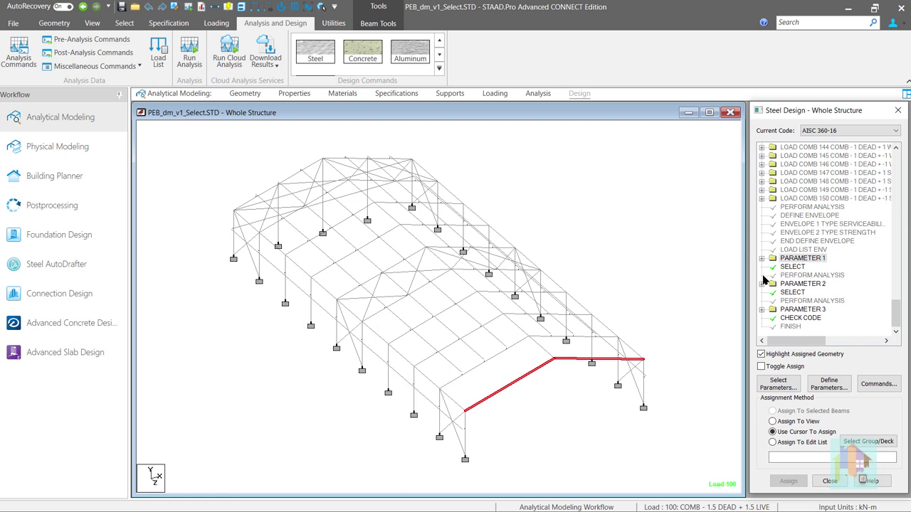
pyautogui.click(761, 259)
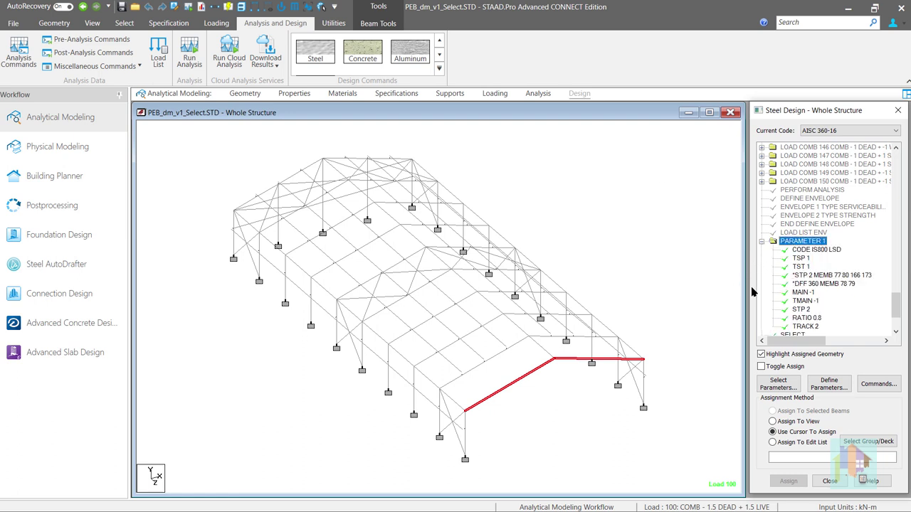
pyautogui.click(801, 259)
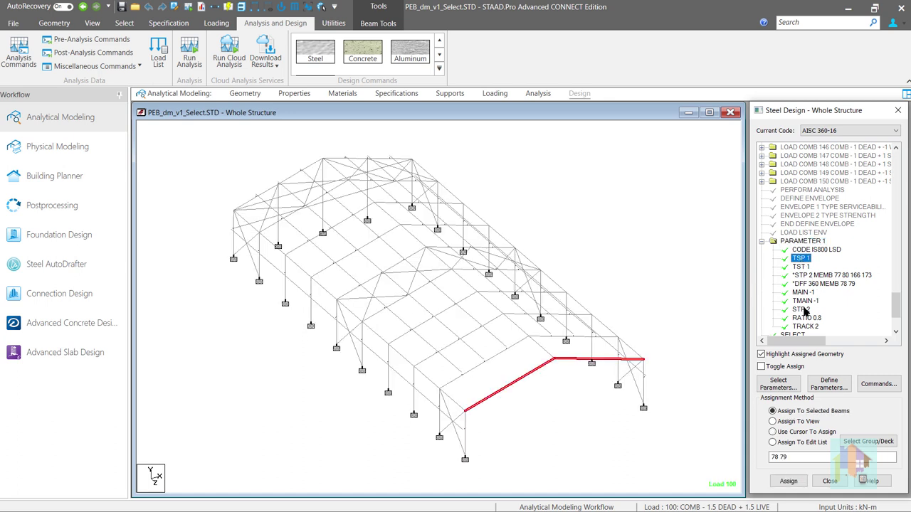
pyautogui.click(801, 310)
pyautogui.scroll(-3, 846, 310)
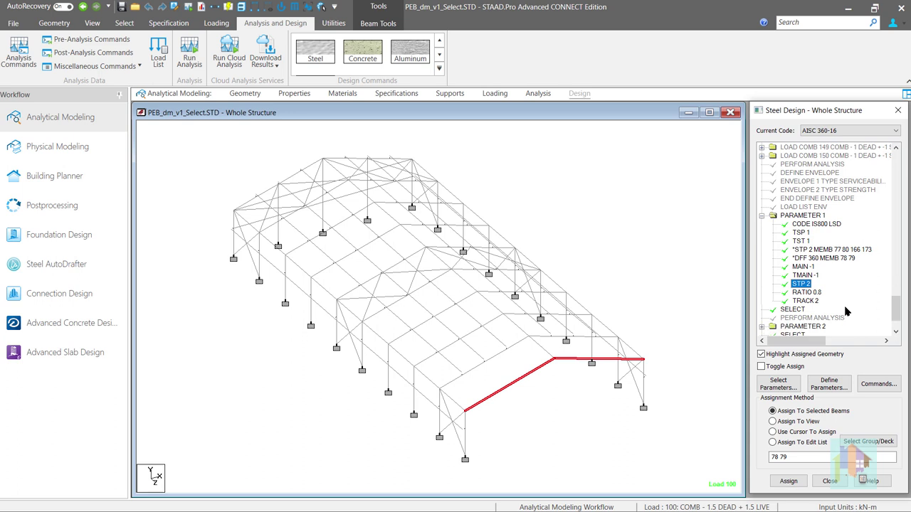
pyautogui.scroll(-3, 846, 311)
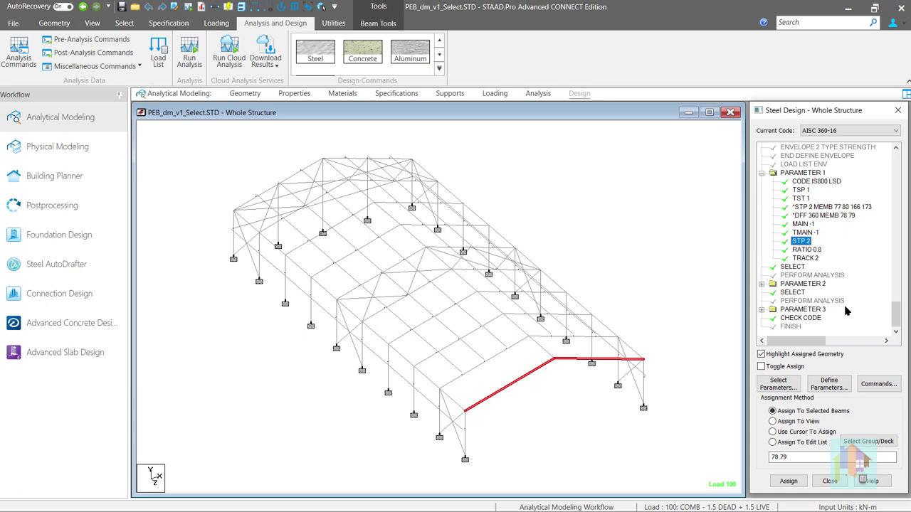
pyautogui.click(816, 251)
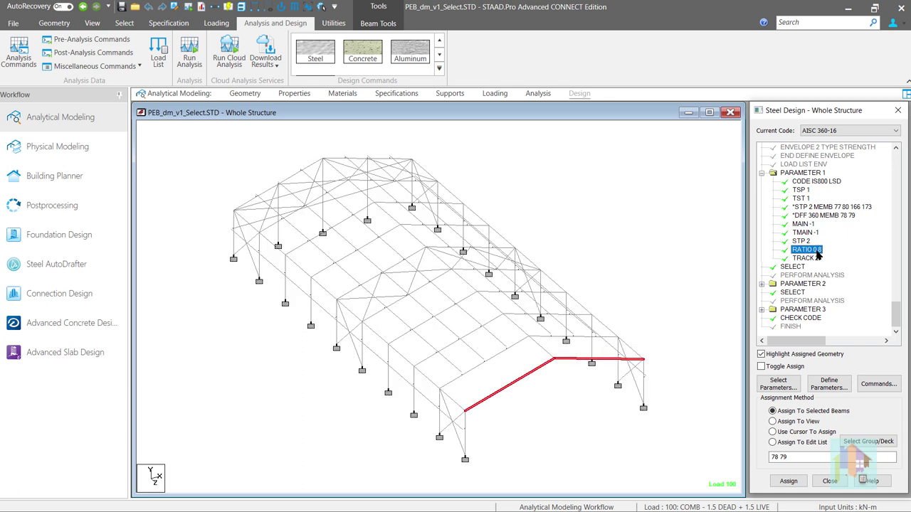
# Examine the design sequence from the first SELECT and PERFORM ANALYSIS through PARAMETER 2's RATIO 0.9 to the second SELECT
pyautogui.click(799, 269)
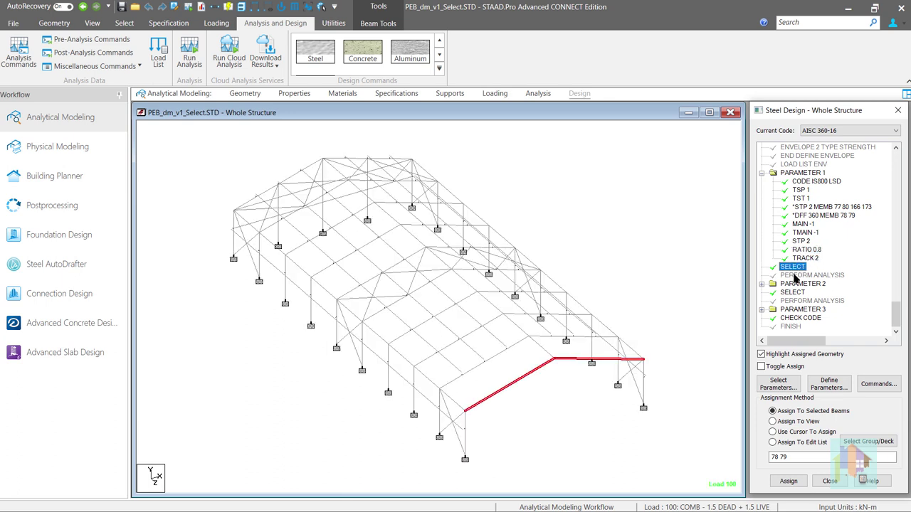
pyautogui.click(795, 277)
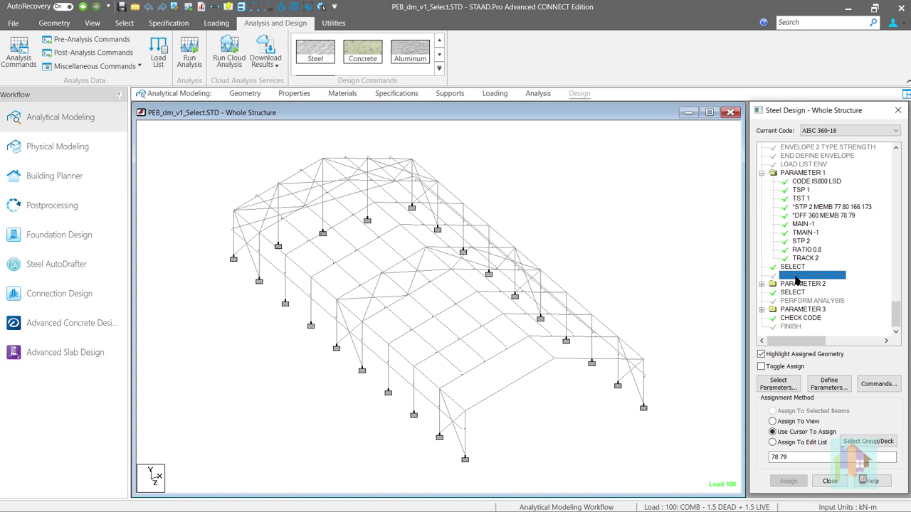
pyautogui.click(762, 284)
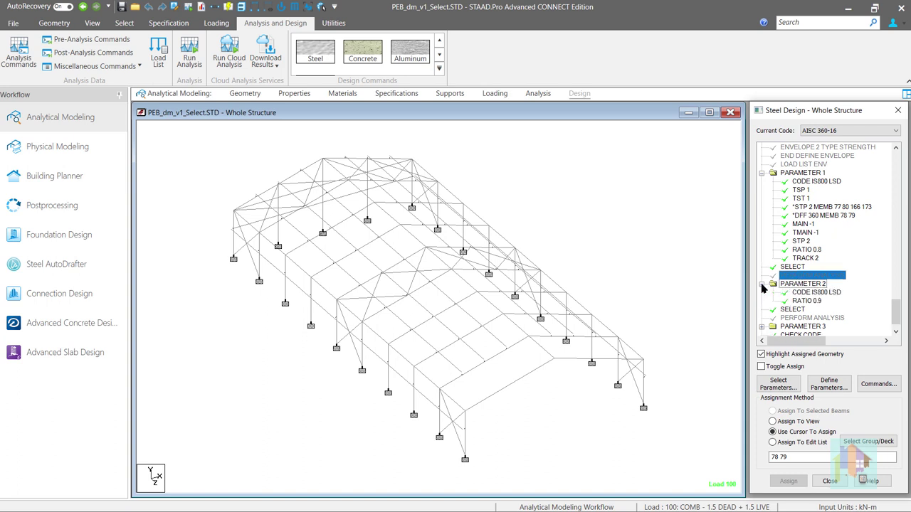
pyautogui.click(807, 301)
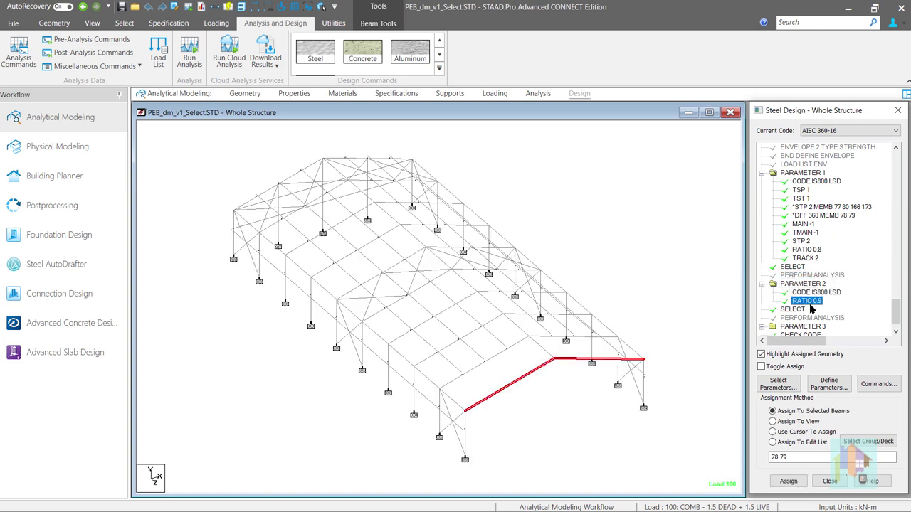
pyautogui.click(801, 311)
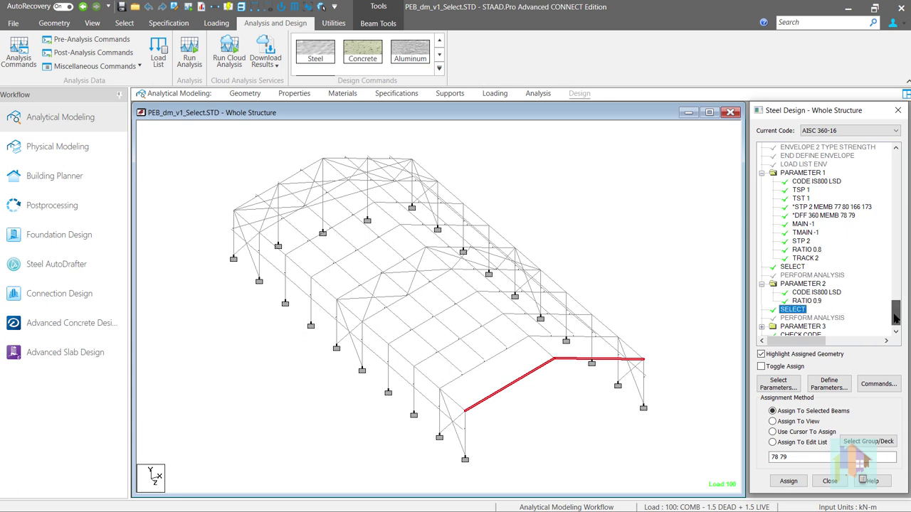
# Examine the second PERFORM ANALYSIS, the PARAMETER 3 block and the final CHECK CODE command, and clear the selection
pyautogui.scroll(-1, 895, 318)
pyautogui.click(762, 311)
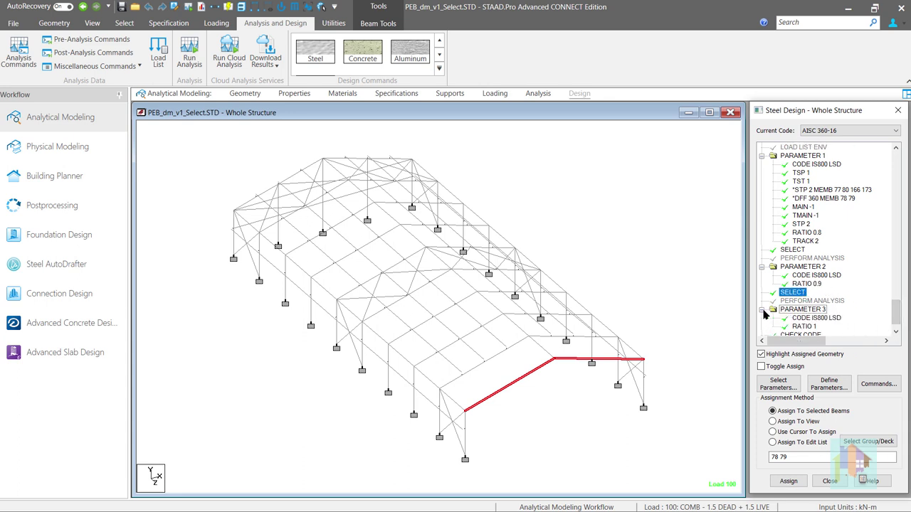
pyautogui.scroll(-1, 858, 320)
pyautogui.click(837, 285)
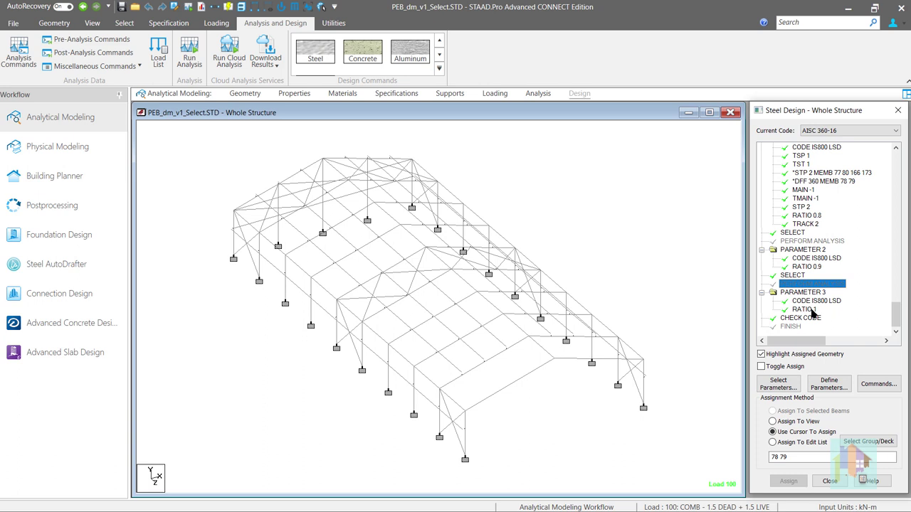
pyautogui.click(814, 318)
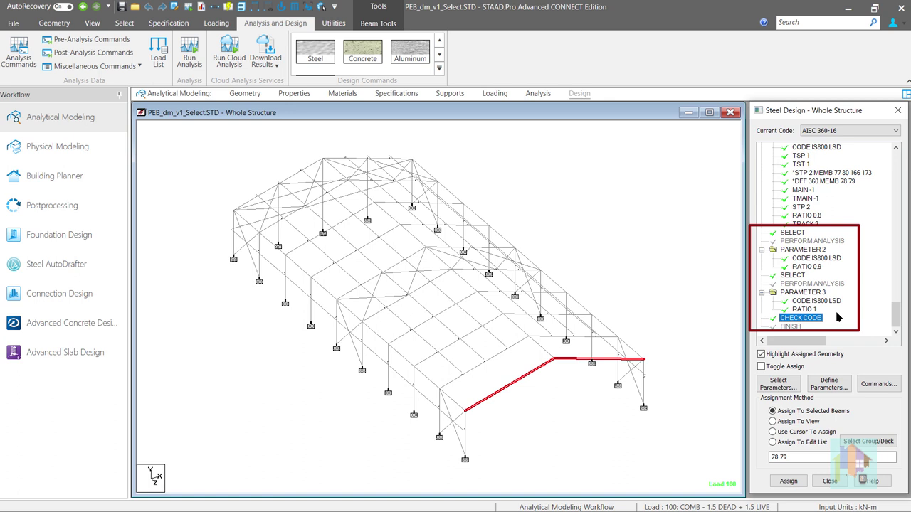
pyautogui.click(688, 286)
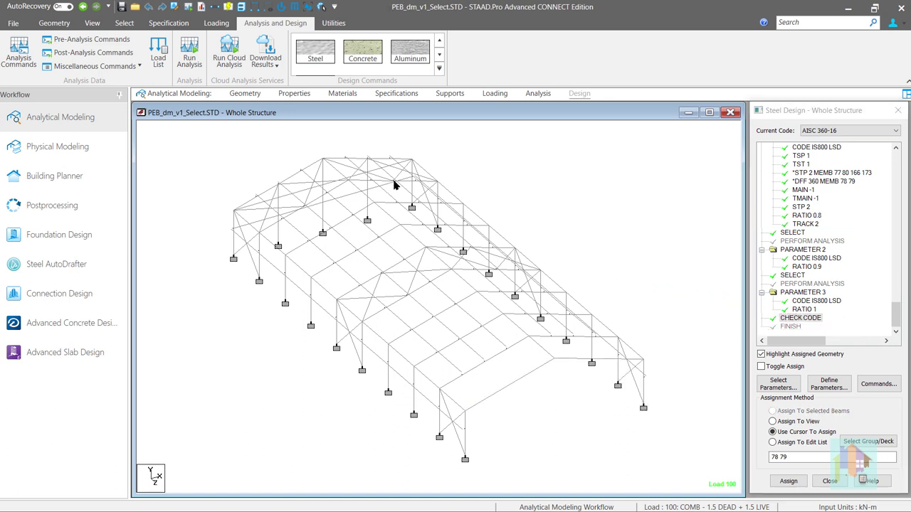
# Show the utilization ratio layout in postprocessing and inspect the design results of front rafter beam 78
pyautogui.click(105, 210)
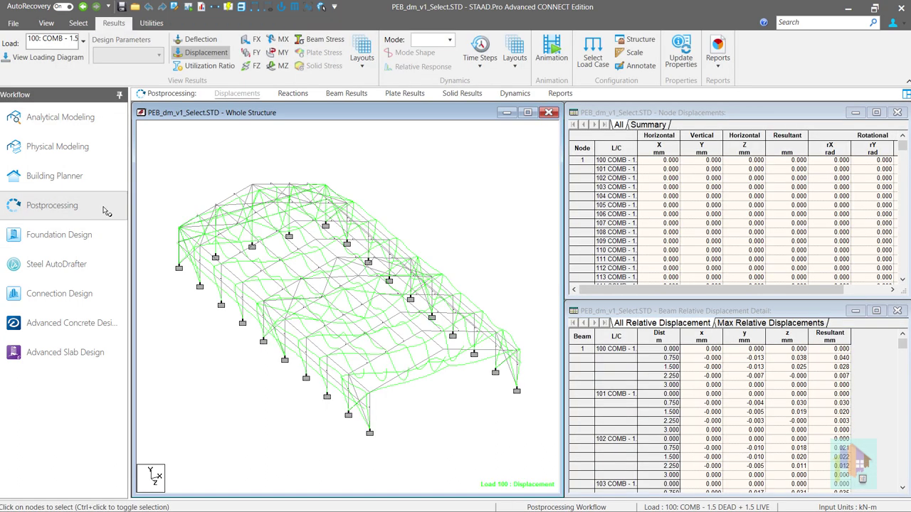
pyautogui.click(362, 62)
pyautogui.click(493, 172)
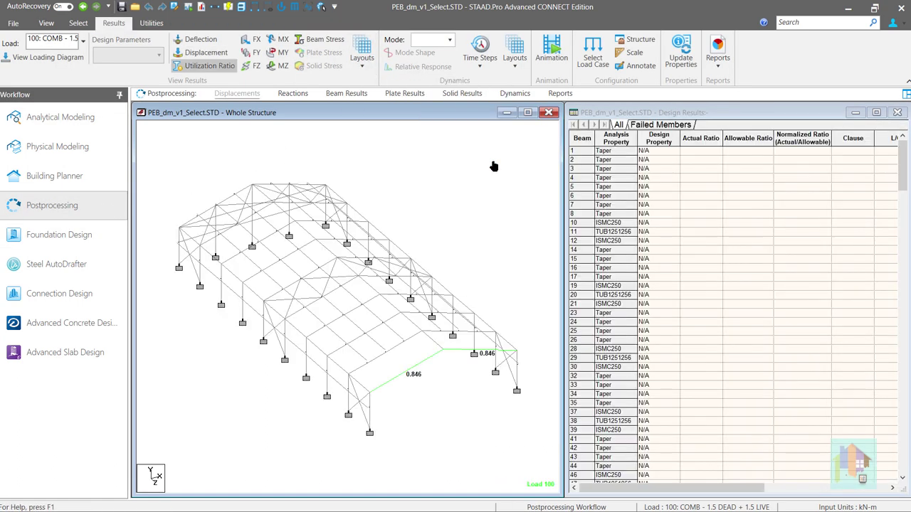
pyautogui.click(426, 365)
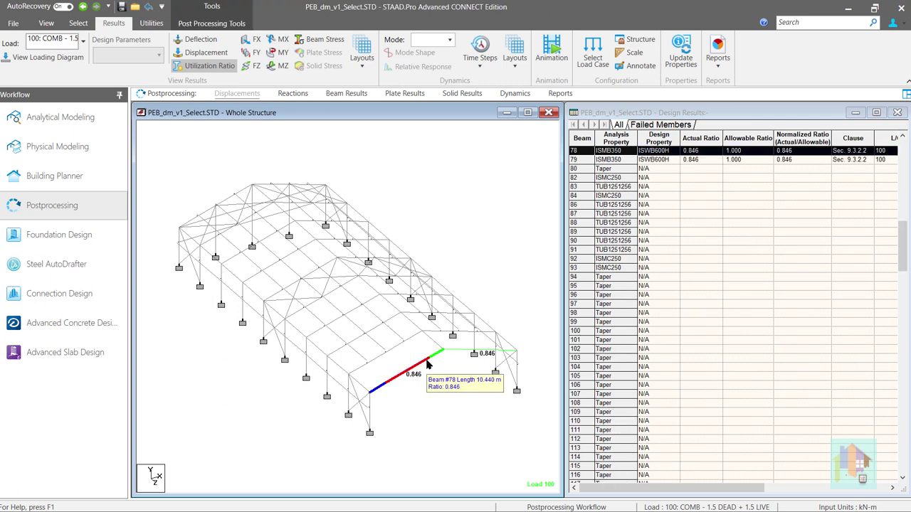
pyautogui.click(503, 237)
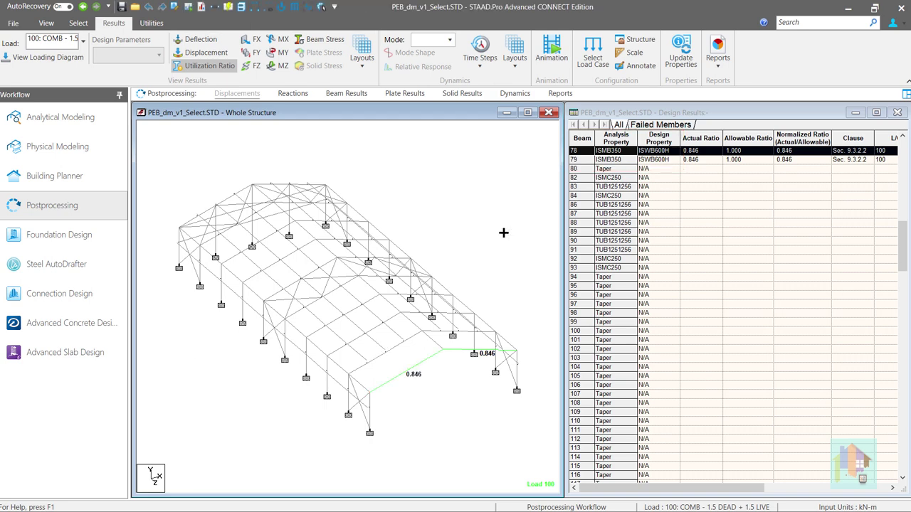
# Open the analysis output file and examine member 78's results under the last steel design code check
pyautogui.click(202, 7)
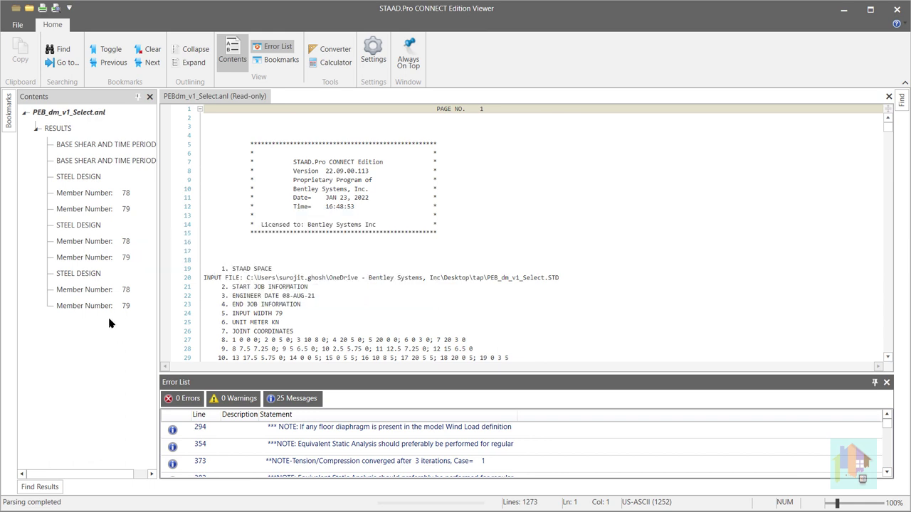
pyautogui.click(100, 289)
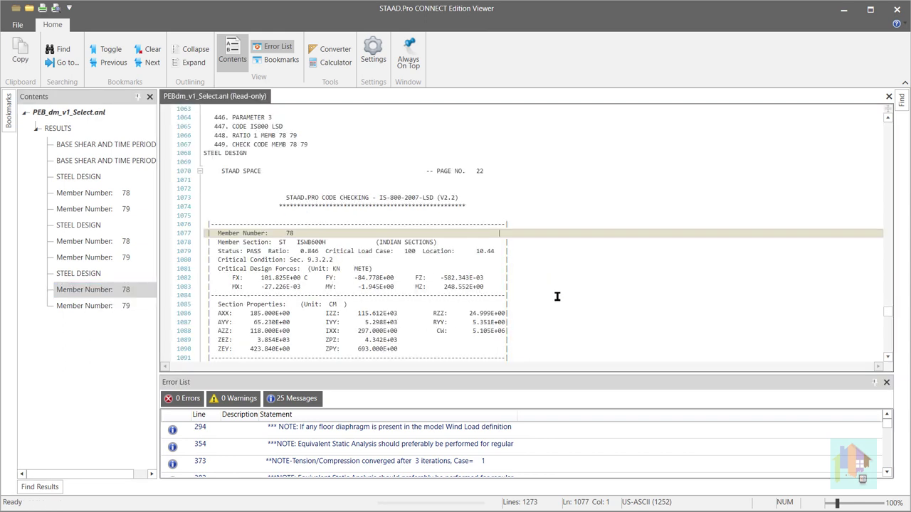
pyautogui.click(534, 254)
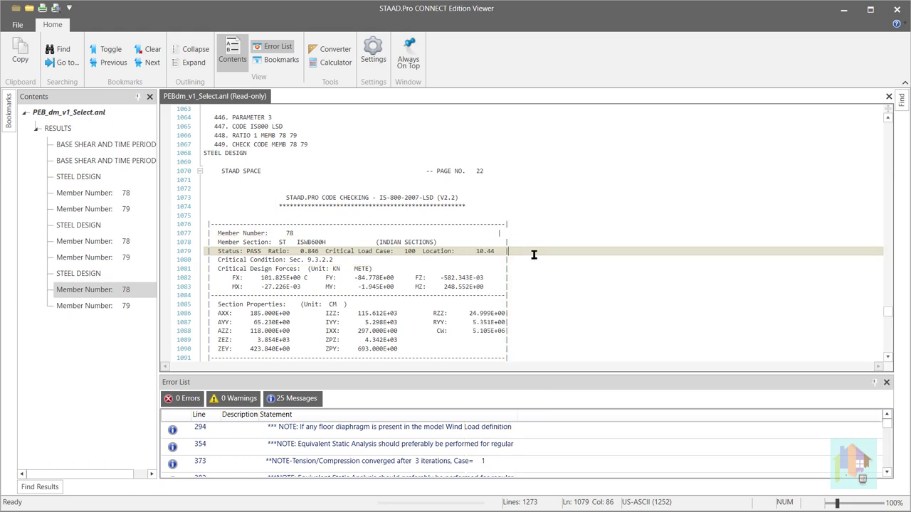
pyautogui.scroll(-5, 534, 255)
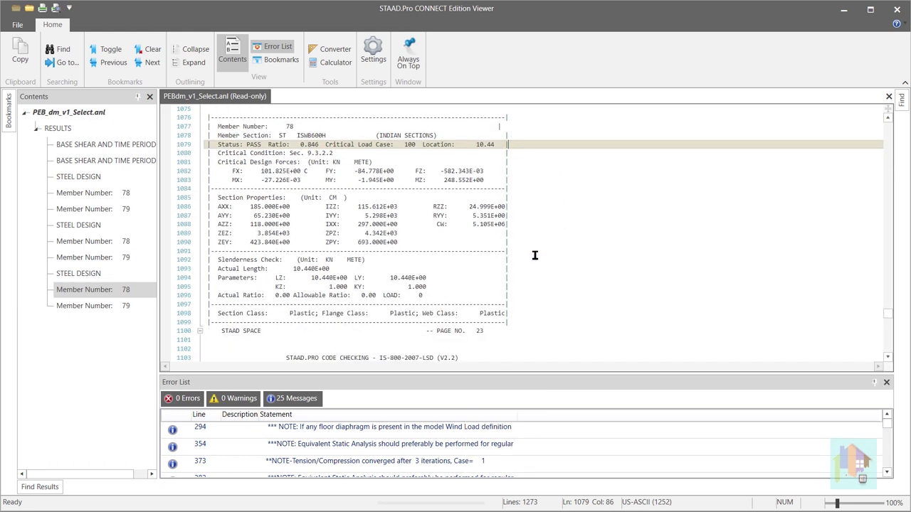
# Examine member 78's code checking capacities and the combined interaction and check ratios in the output file, and close the viewer
pyautogui.scroll(-16, 534, 255)
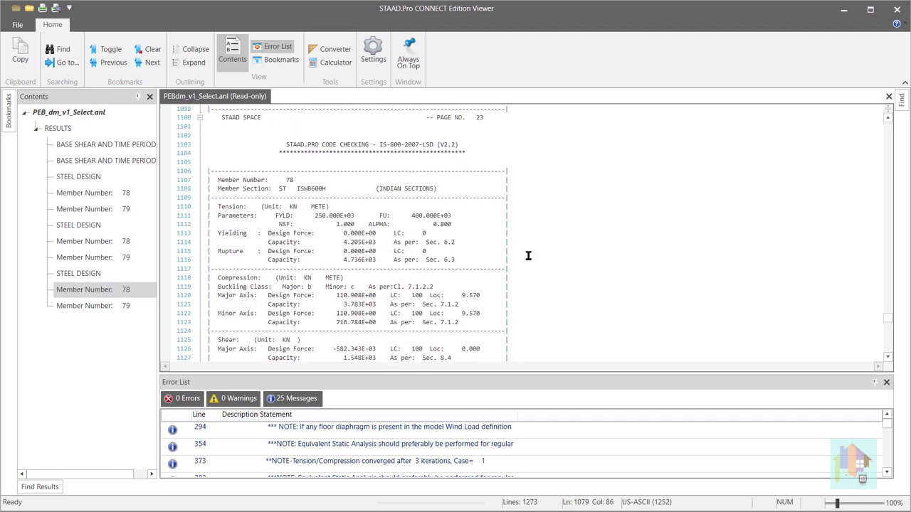
pyautogui.scroll(-3, 527, 256)
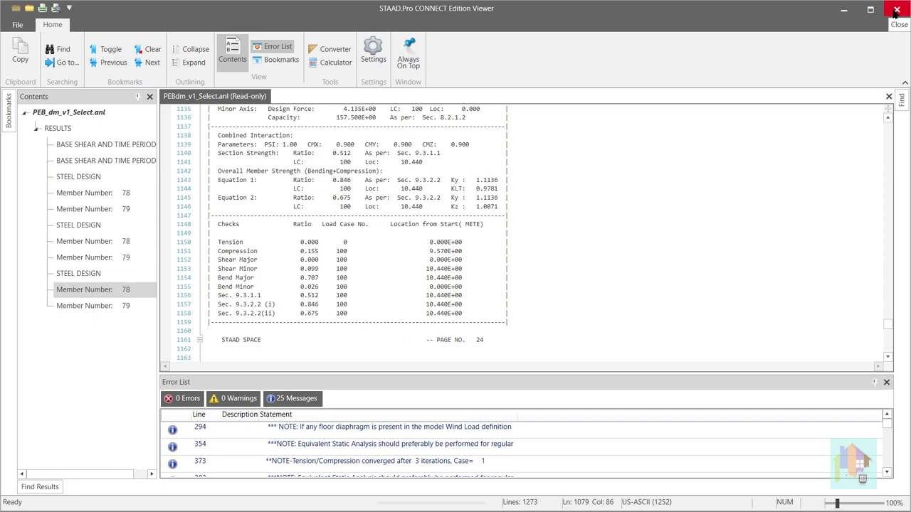
pyautogui.click(896, 10)
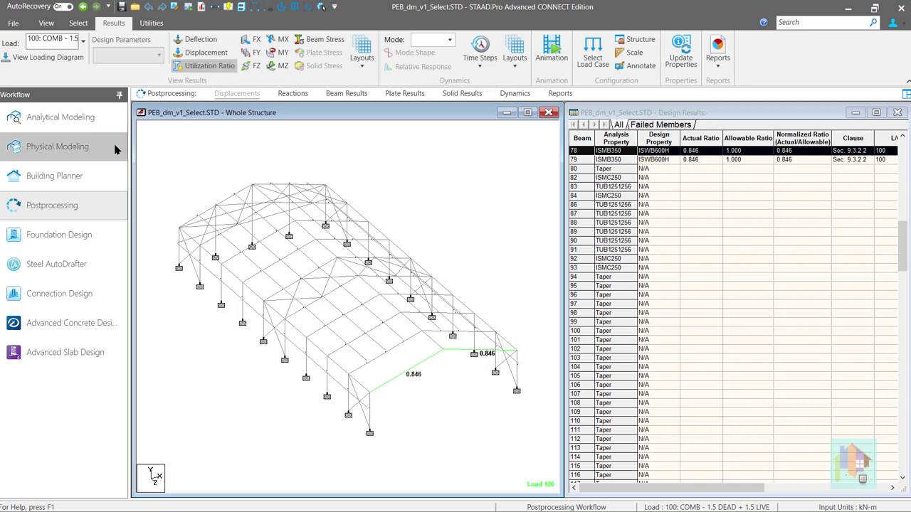
# Return to the analytical model and display the saved view Span1 in the active window
pyautogui.click(81, 119)
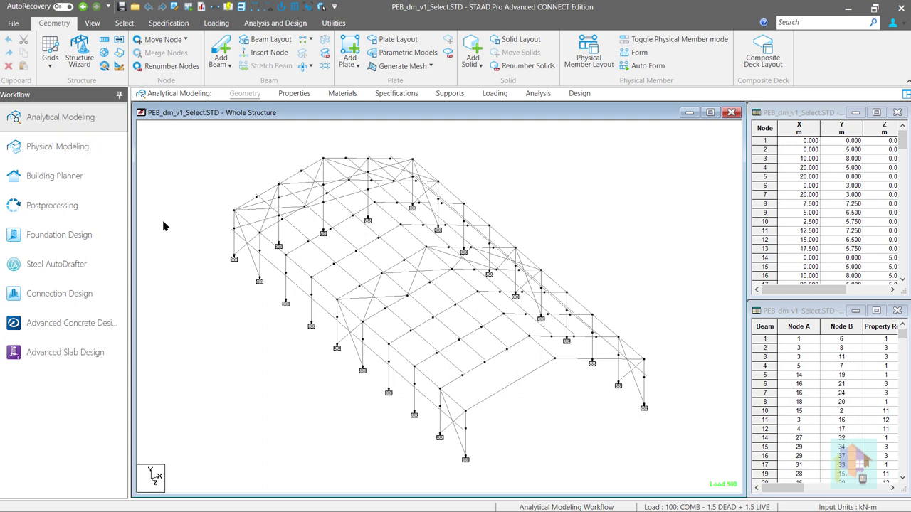
pyautogui.rightClick(195, 296)
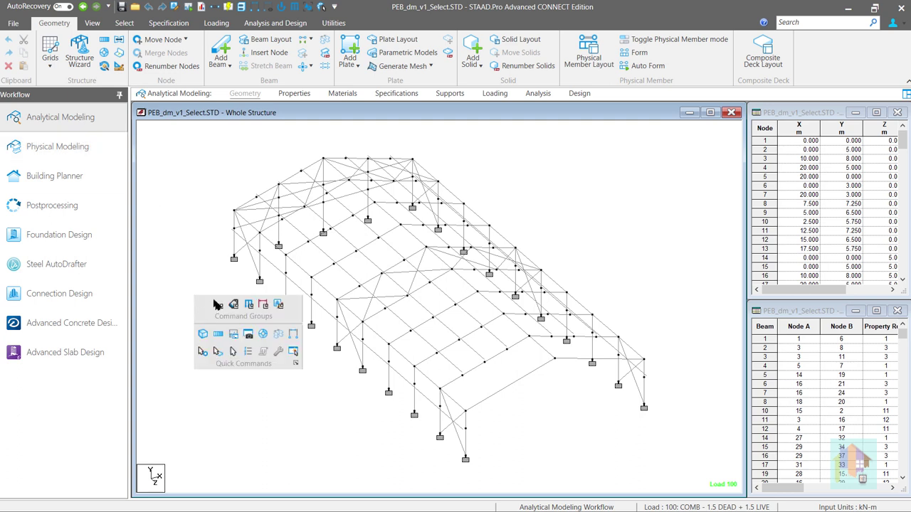
pyautogui.click(293, 351)
pyautogui.click(440, 248)
pyautogui.doubleClick(440, 249)
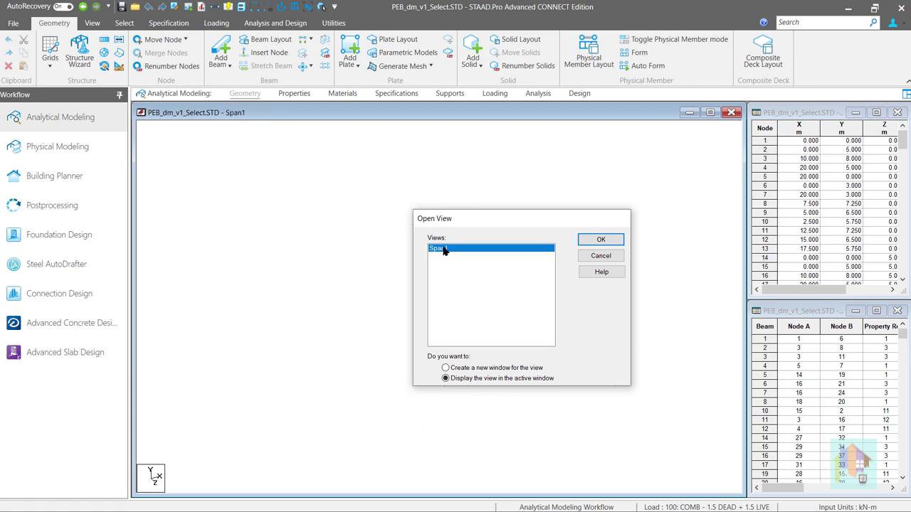
# Show the Mz bending diagram of Span1 in the postprocessing beam results for load combination 100, in front elevation
pyautogui.click(62, 212)
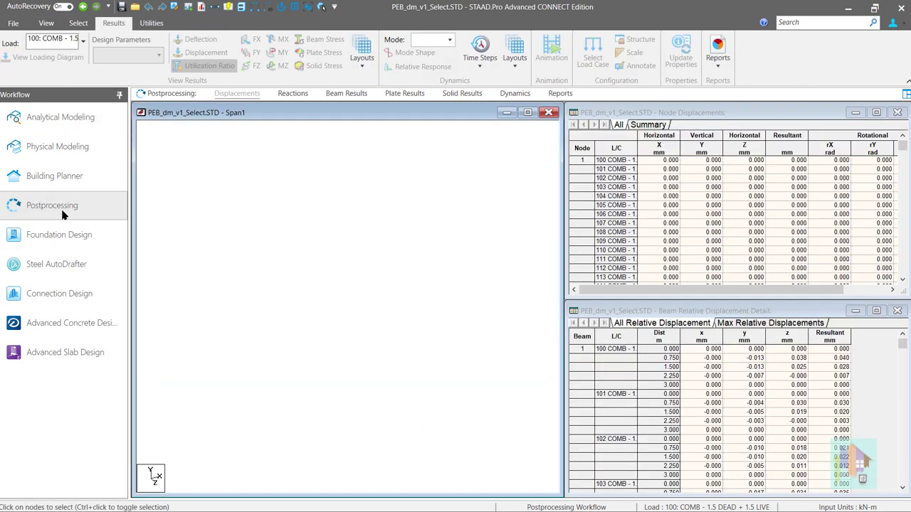
pyautogui.click(343, 95)
pyautogui.click(278, 66)
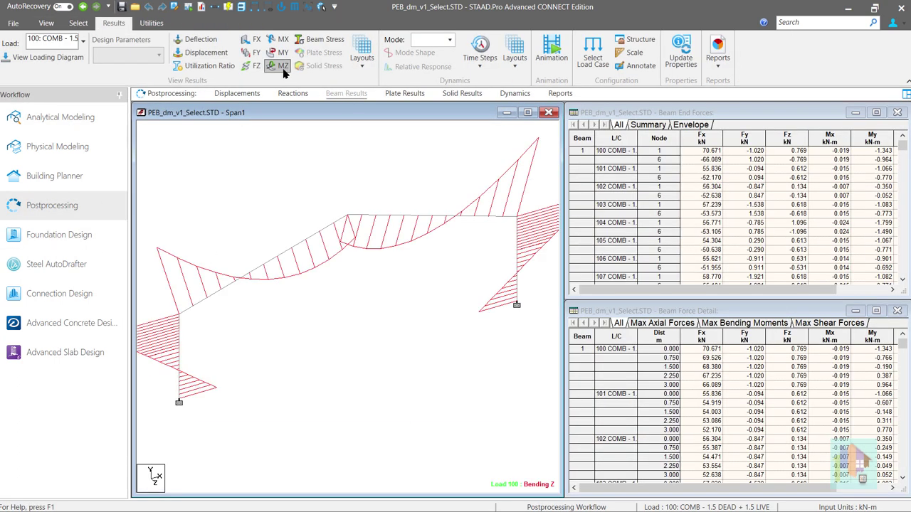
pyautogui.click(84, 41)
pyautogui.click(112, 84)
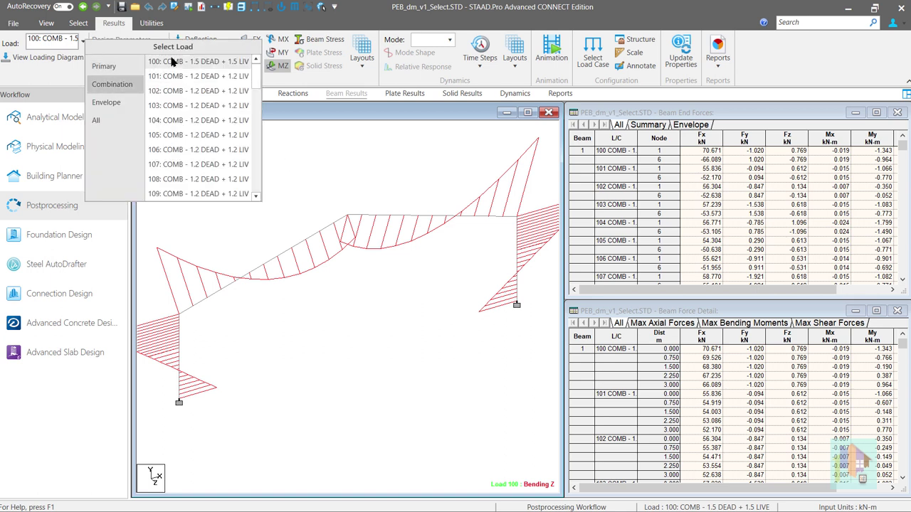
pyautogui.click(340, 148)
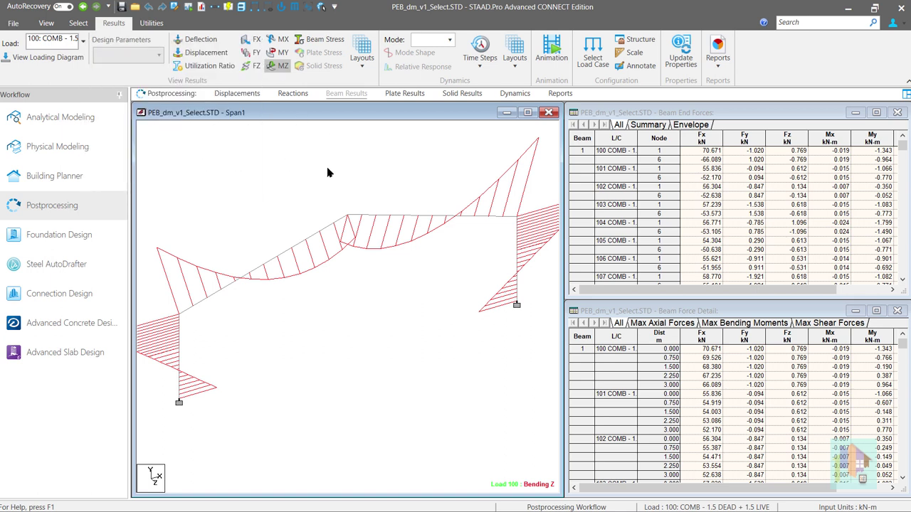
pyautogui.rightClick(329, 171)
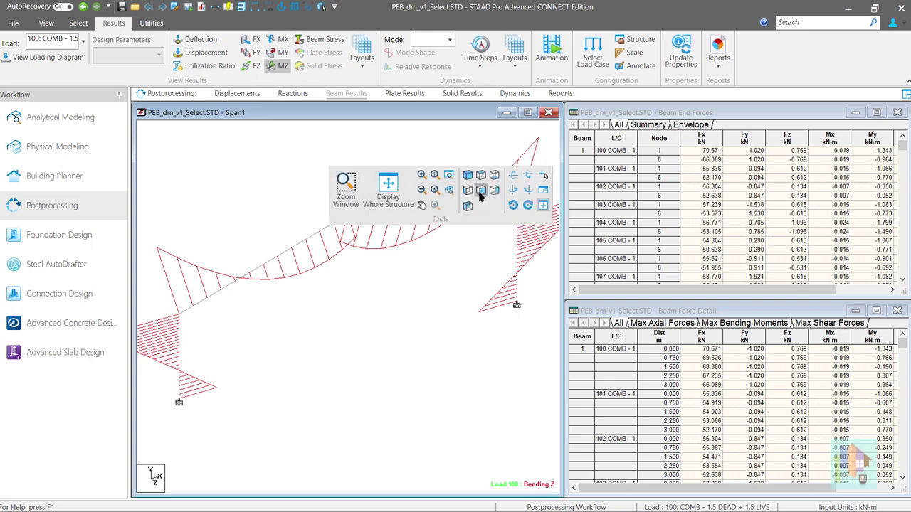
pyautogui.click(480, 189)
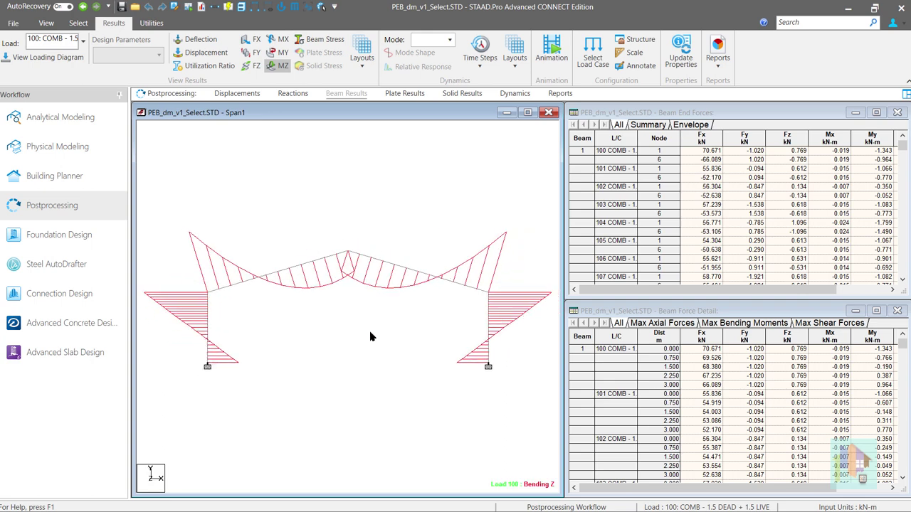
# Annotate the bending diagram with the moment values at the beam ends
pyautogui.click(630, 65)
pyautogui.click(409, 175)
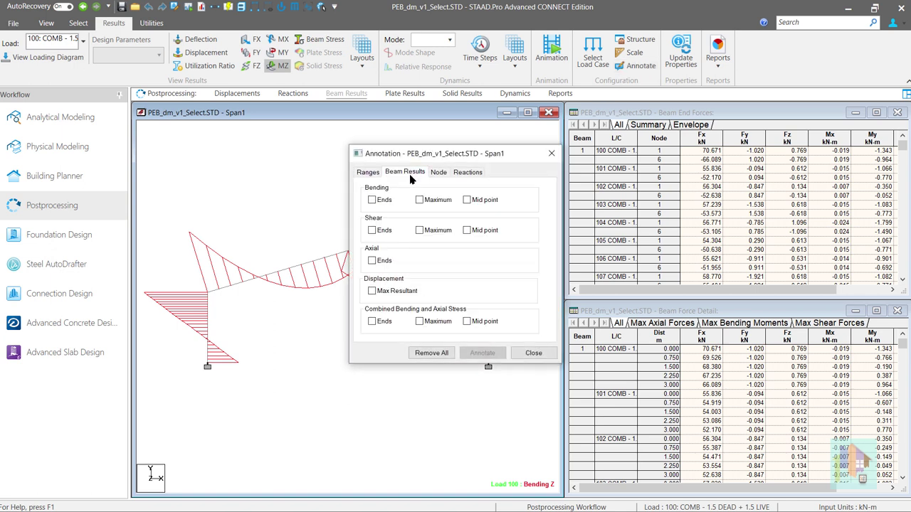
pyautogui.click(381, 201)
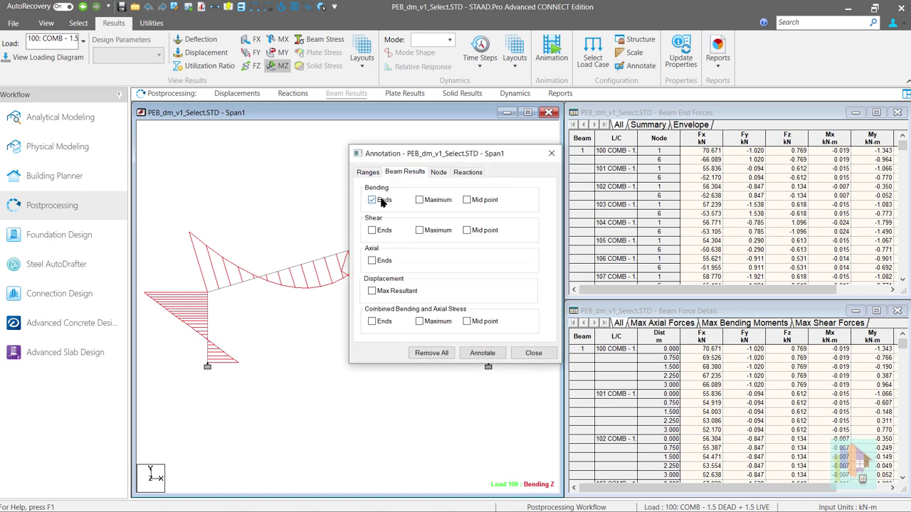
pyautogui.click(484, 353)
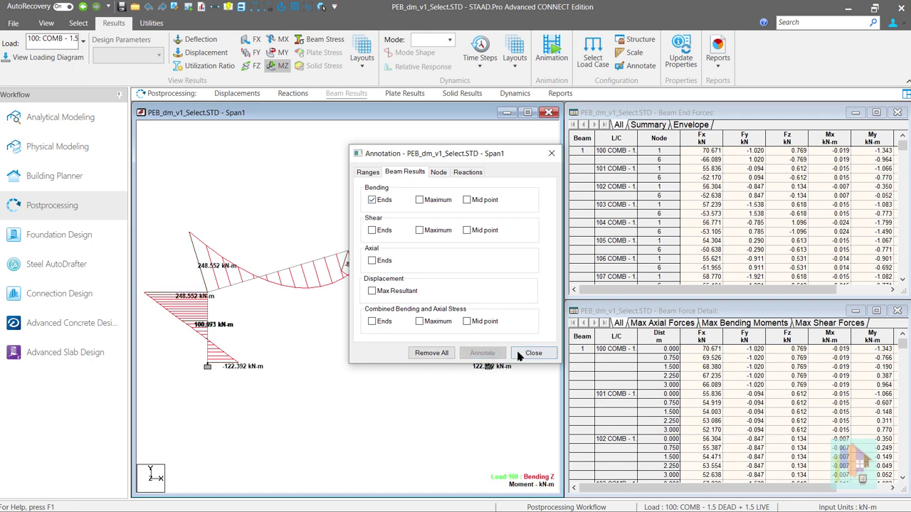
pyautogui.click(518, 354)
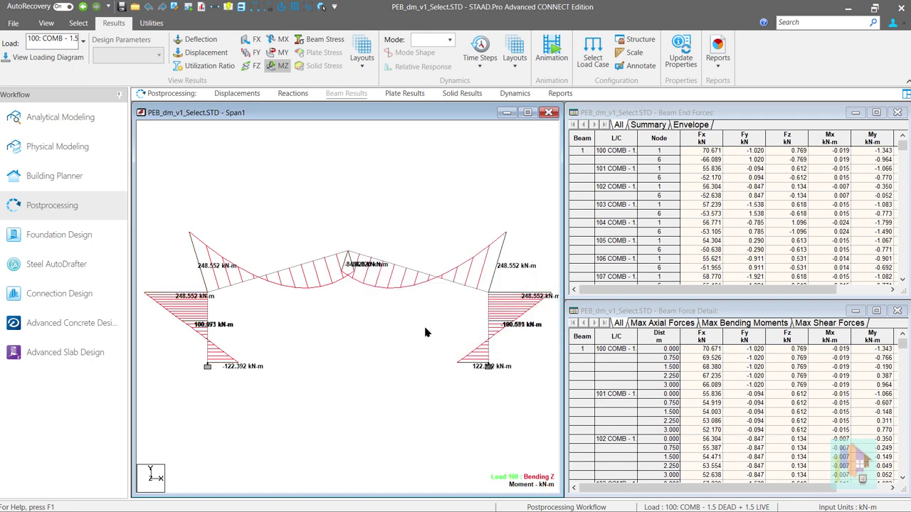
# Select rafter beam 78 and examine its Mz end forces and its steel design strengths
pyautogui.click(289, 273)
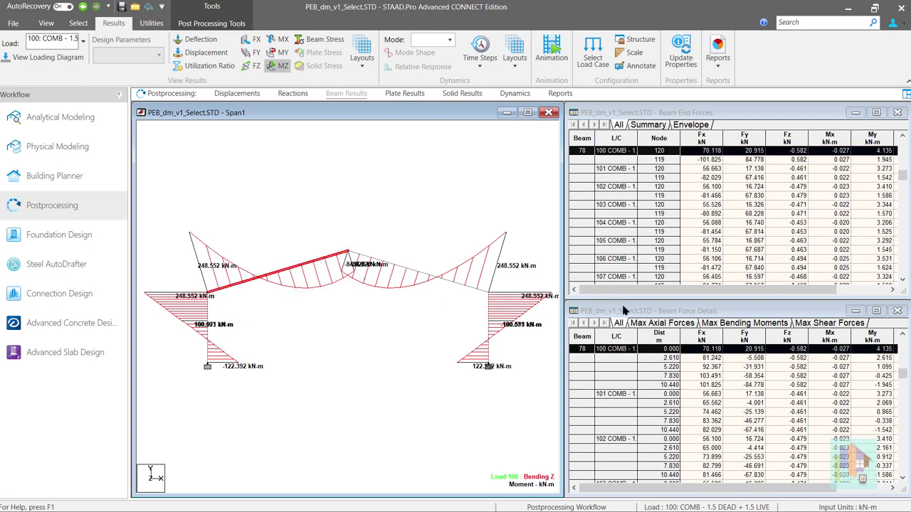
pyautogui.moveTo(645, 289); pyautogui.dragTo(696, 290)
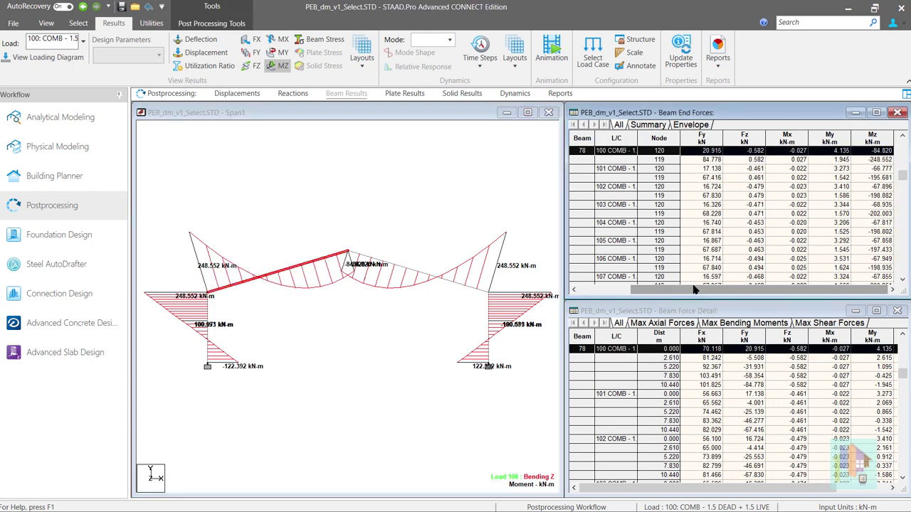
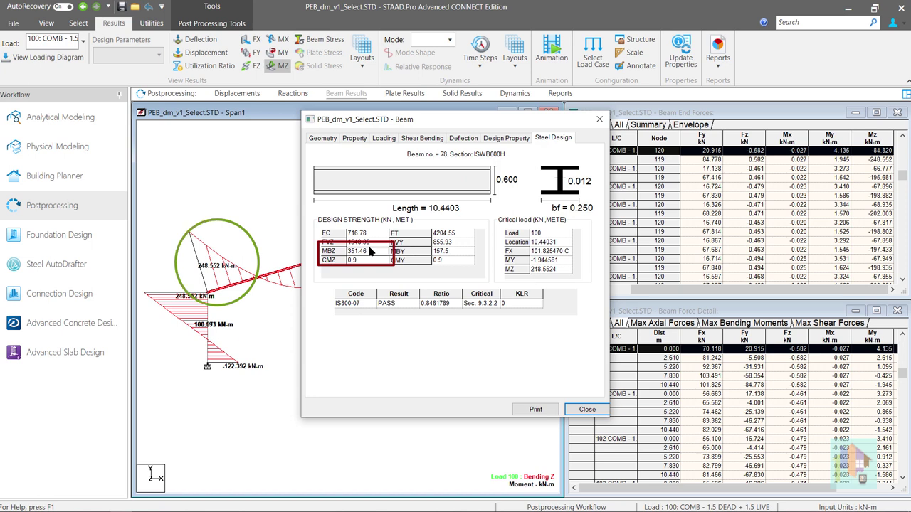
pyautogui.click(587, 409)
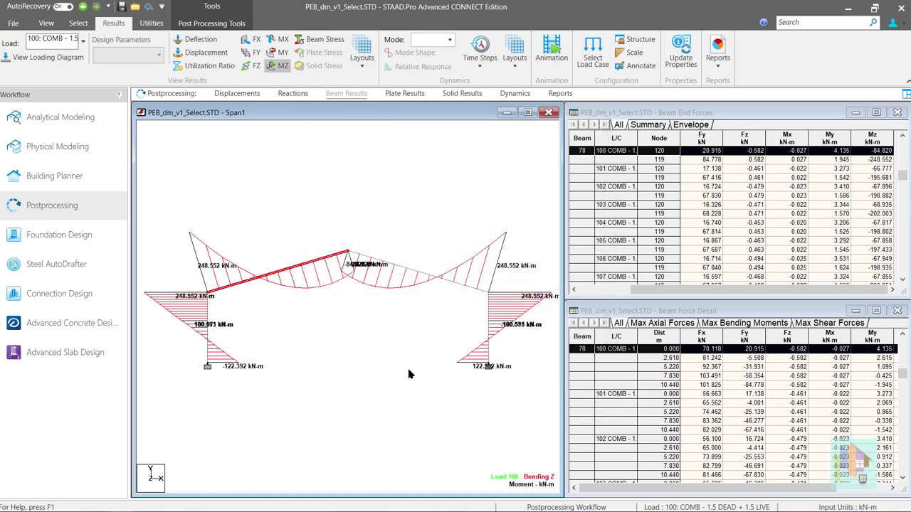
# Clear the beam selection and examine beam 78's Mz values along its length in the beam force detail table
pyautogui.click(319, 329)
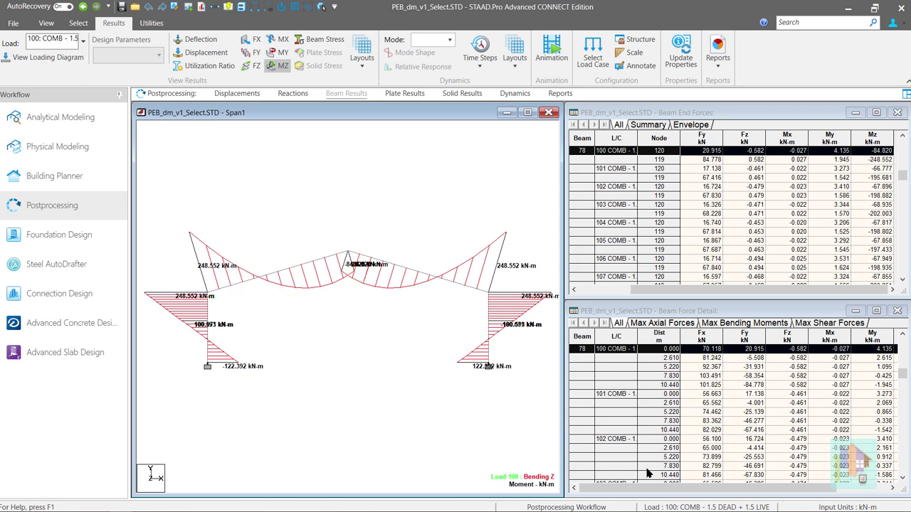
pyautogui.click(668, 488)
pyautogui.moveTo(691, 488); pyautogui.dragTo(740, 488)
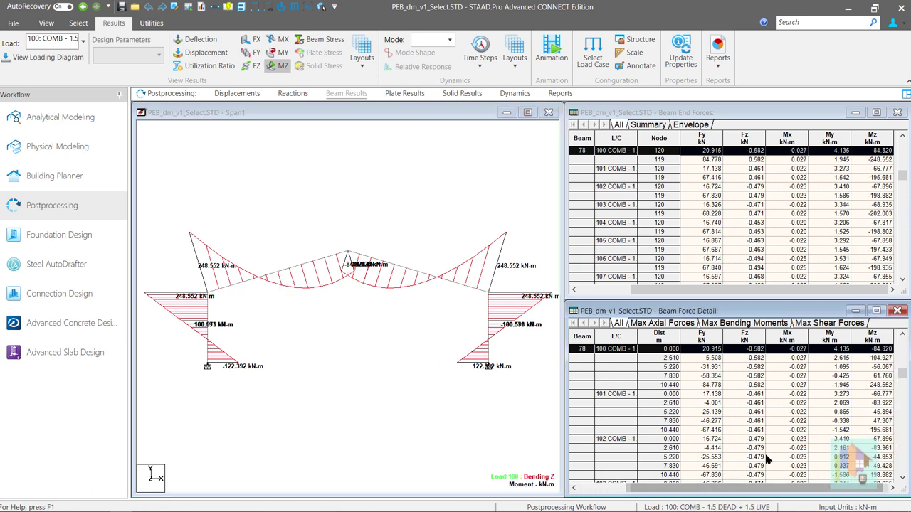
pyautogui.click(868, 371)
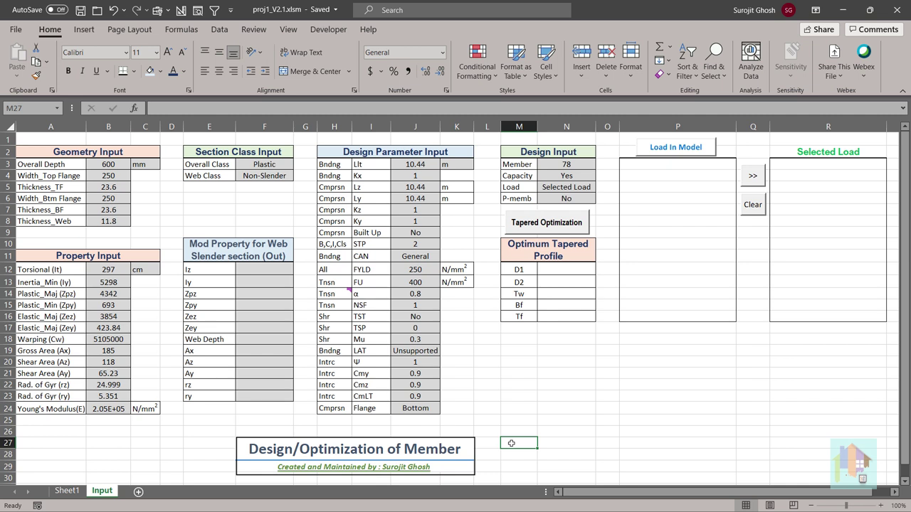
# In the Excel workbook proj1_V2.1.xlsm, review member 78's inputs, load the model's load list and add 100 : COMB - 1.5 DEAD + 1.5 LIVE to Selected Load
pyautogui.click(406, 207)
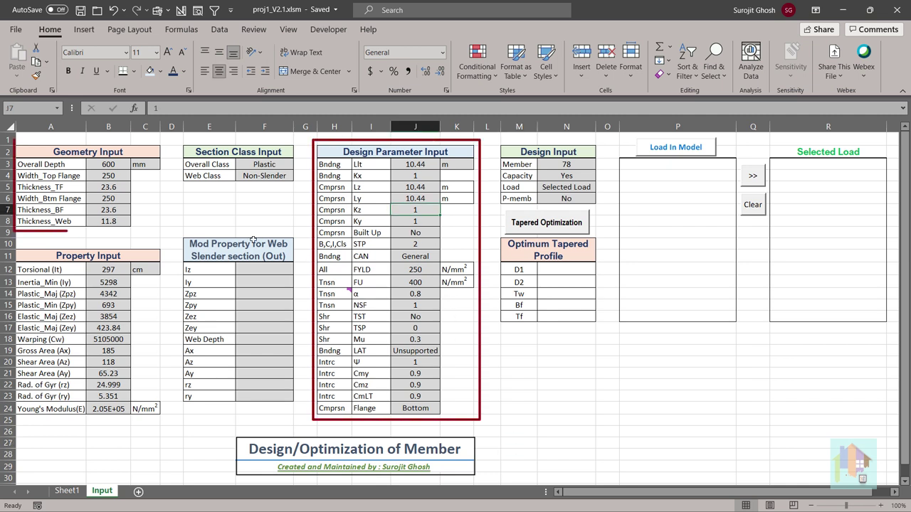
pyautogui.click(115, 196)
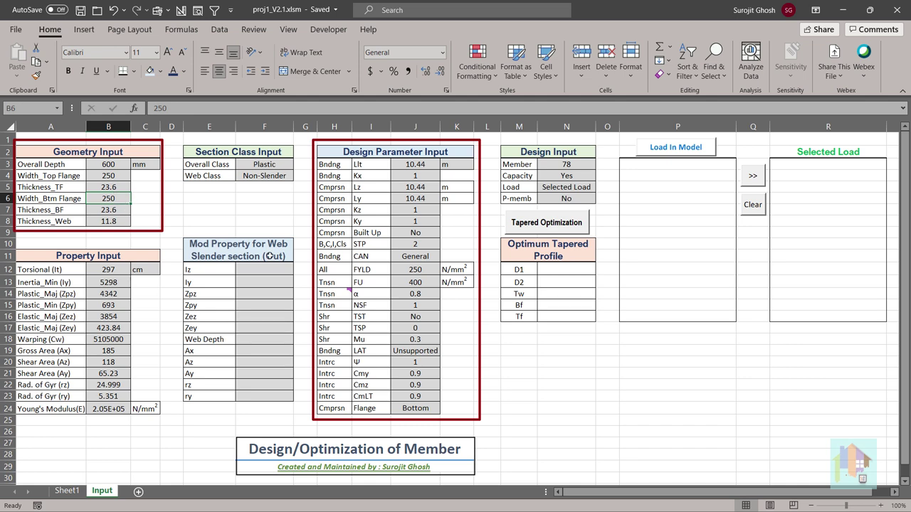
pyautogui.click(676, 148)
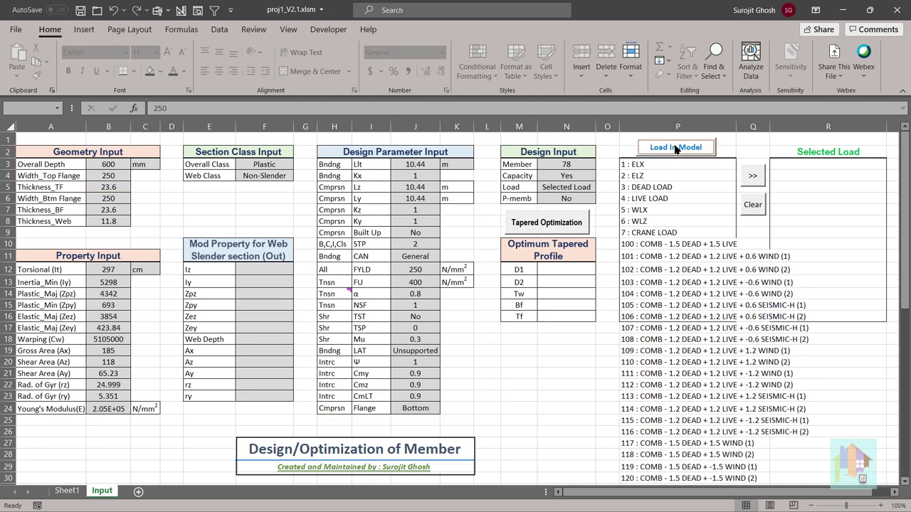
pyautogui.click(573, 199)
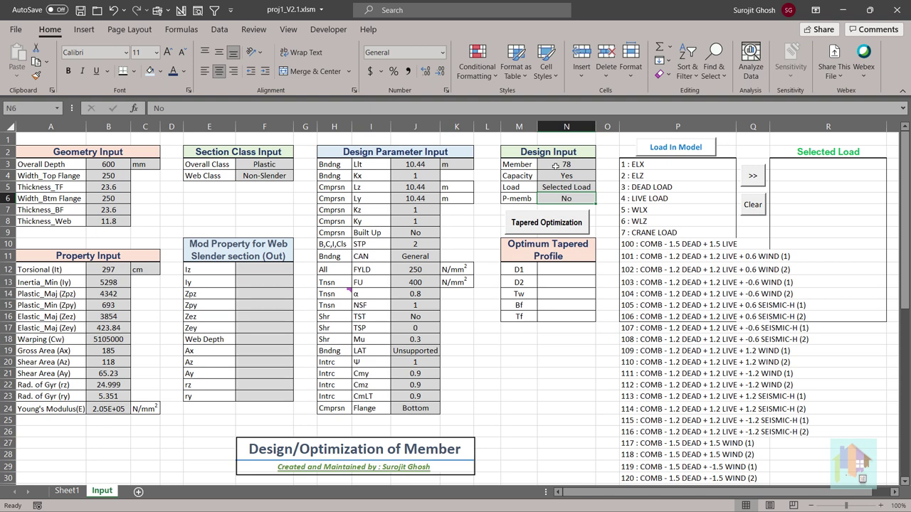
pyautogui.click(652, 246)
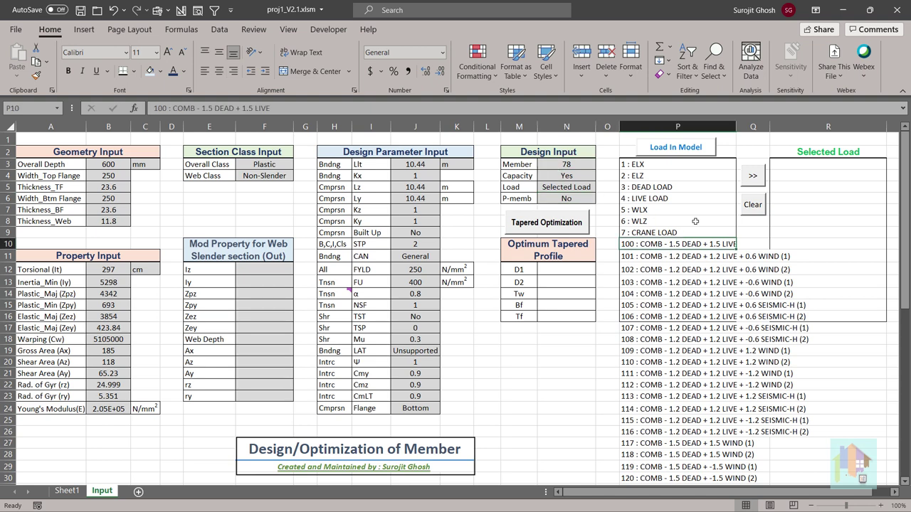
pyautogui.click(755, 182)
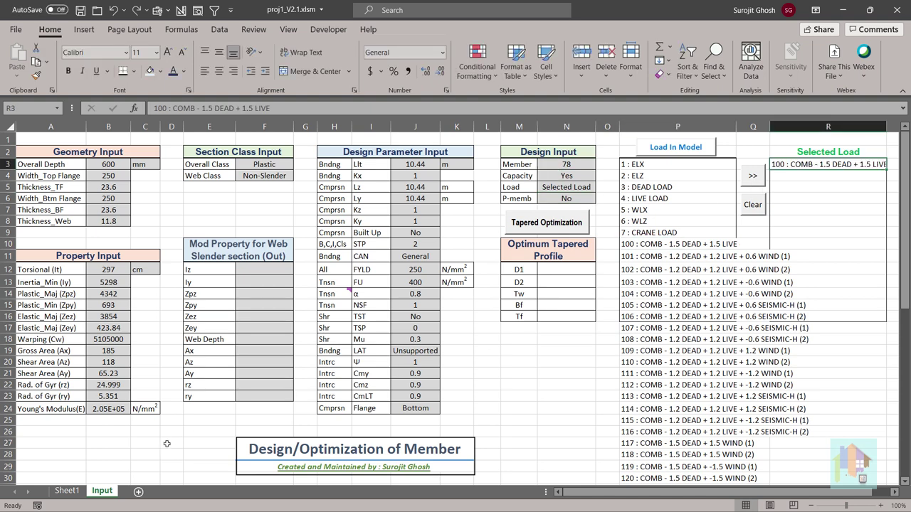
# Run the member design on Sheet1 for the selected load and clear the result cell selection
pyautogui.click(68, 493)
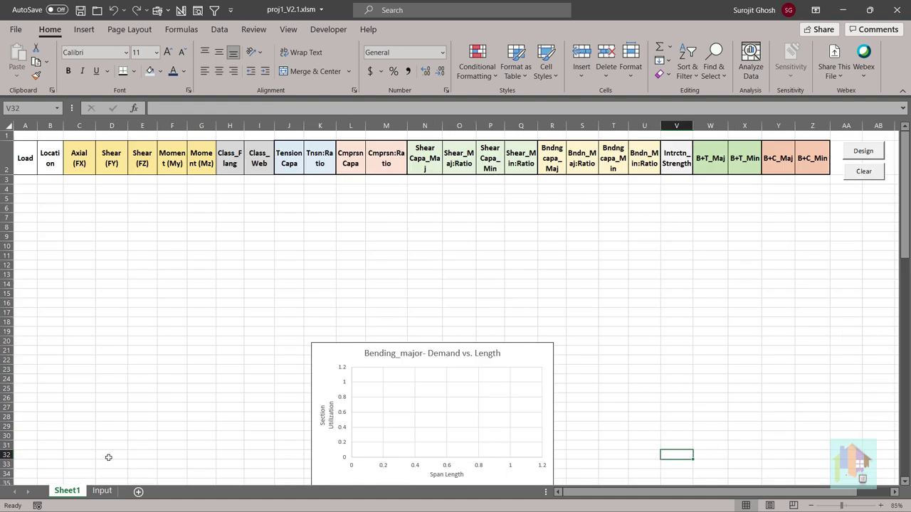
pyautogui.click(863, 154)
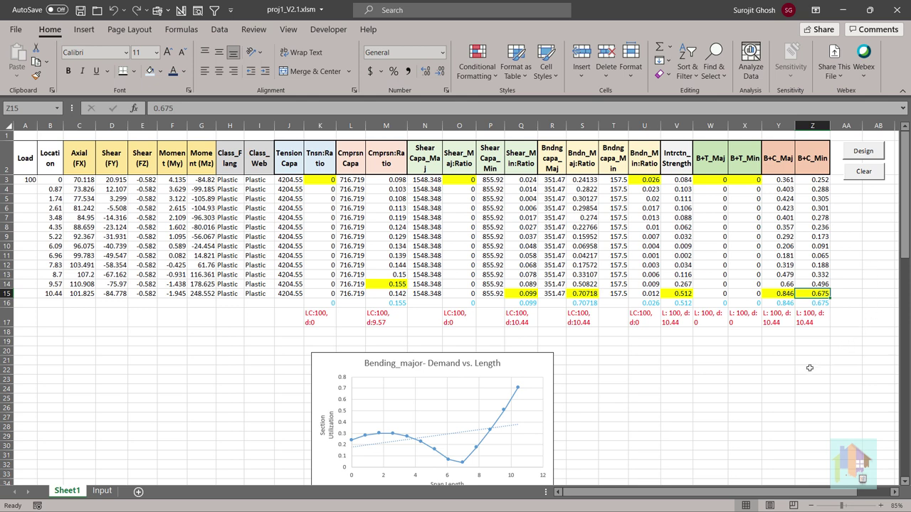
pyautogui.click(812, 369)
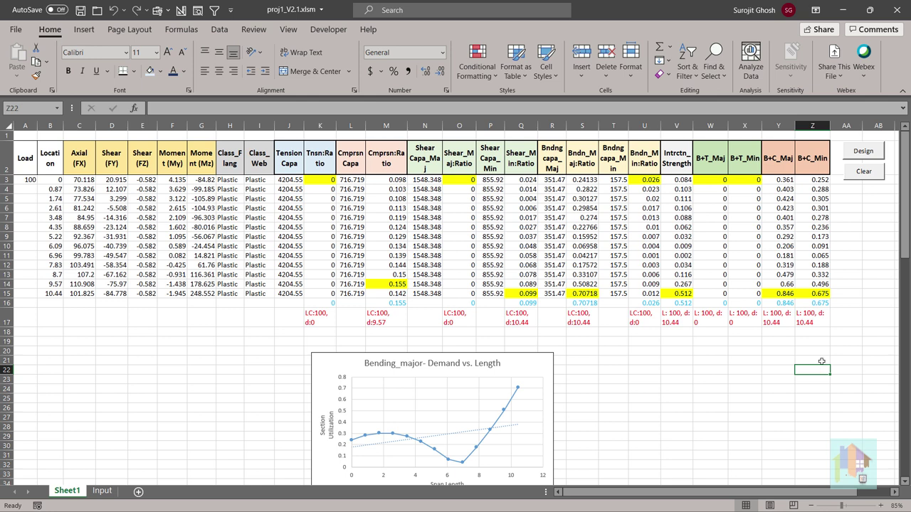
# Compare the Mz values at locations 10.44 and 0 in the design table with the STAAD.Pro bending diagram
pyautogui.hotkey('alt', 'Tab')
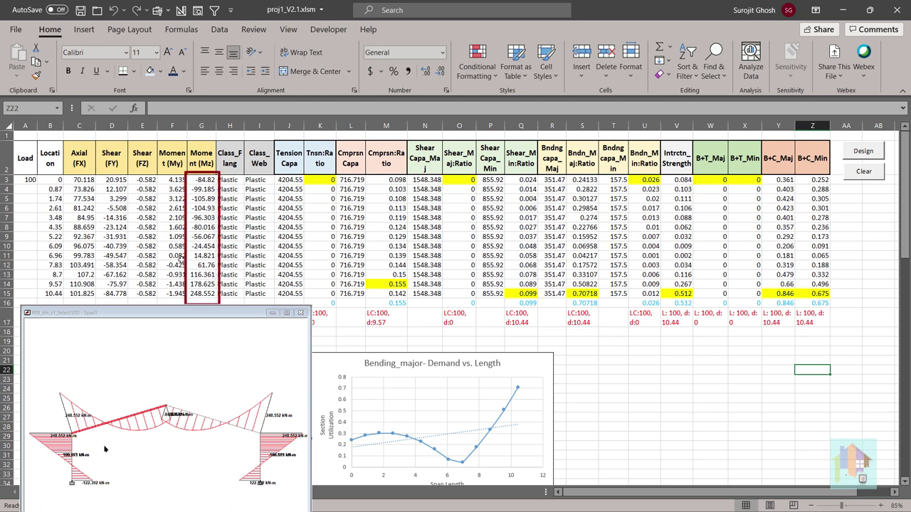
pyautogui.click(206, 295)
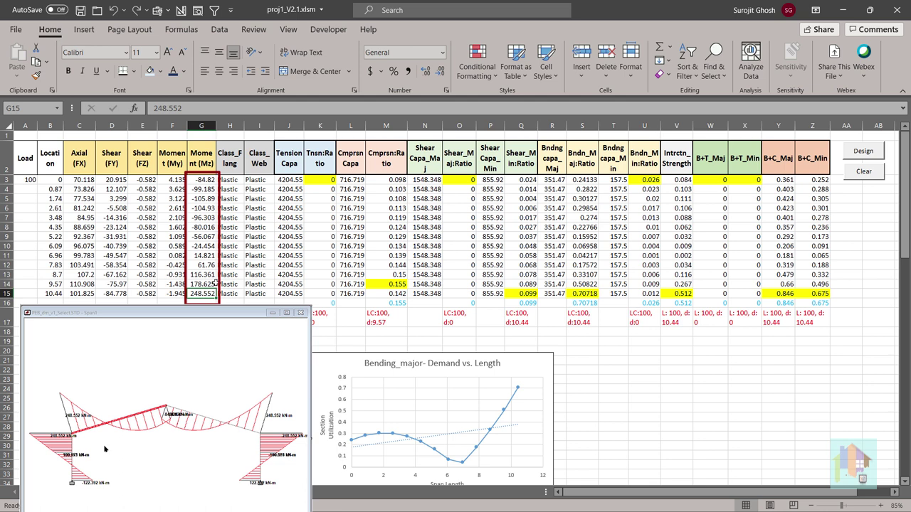
pyautogui.click(211, 178)
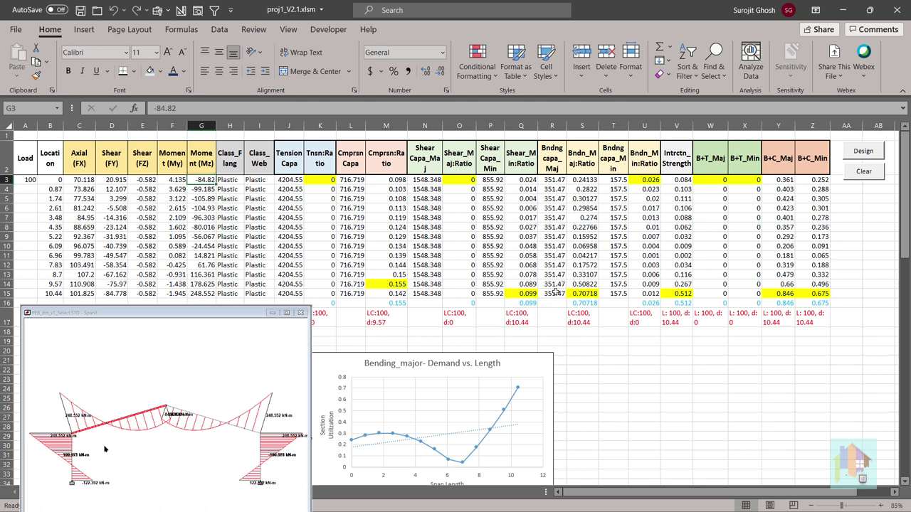
# Examine the major bending capacity, bending ratios and combined bending-compression ratios along member 78, especially at location 10.44, in the design table
pyautogui.click(554, 293)
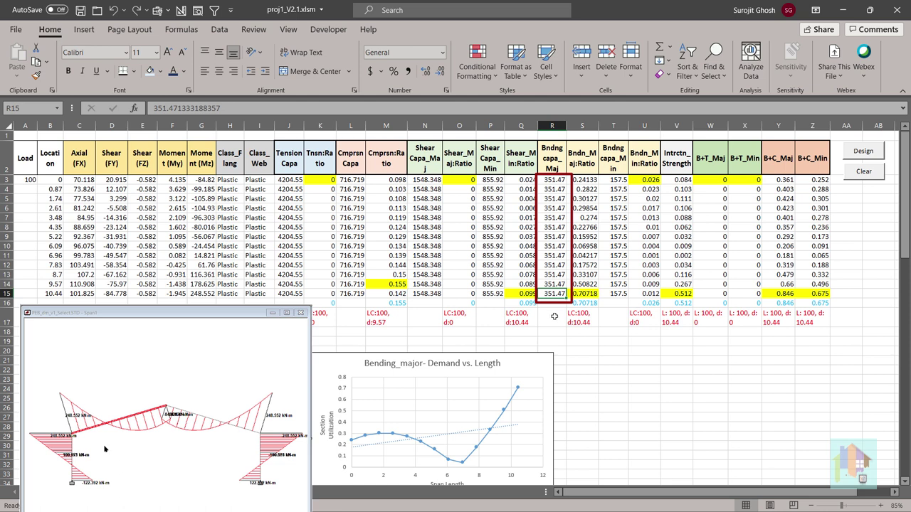
pyautogui.click(592, 293)
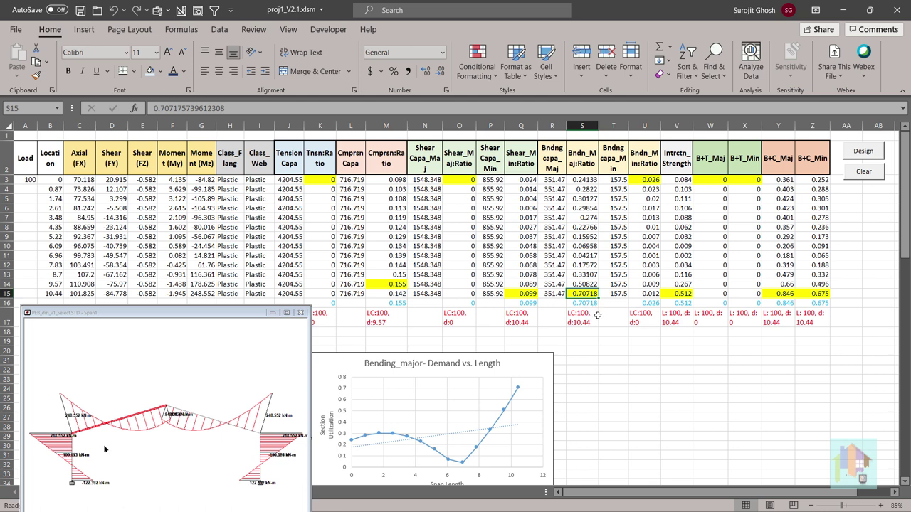
pyautogui.click(588, 265)
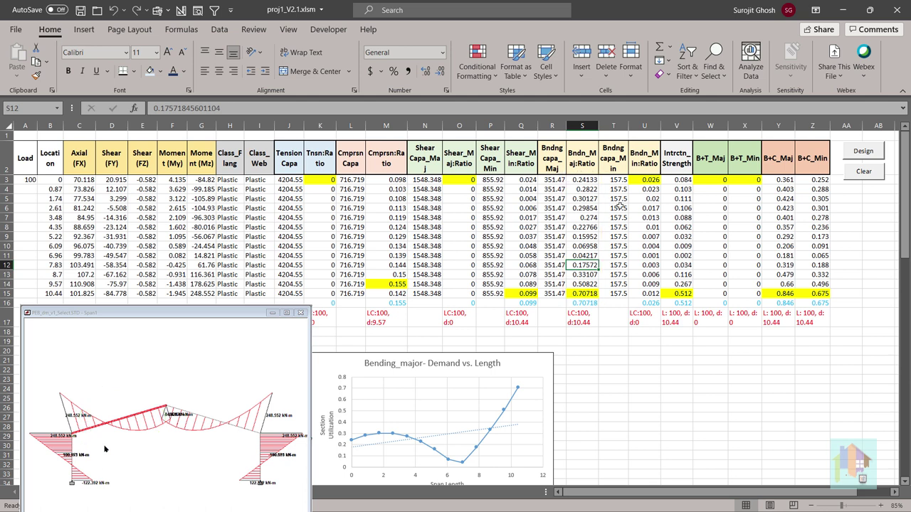
pyautogui.moveTo(764, 174)
pyautogui.mouseDown()
pyautogui.moveTo(765, 257)
pyautogui.moveTo(832, 187)
pyautogui.mouseUp()
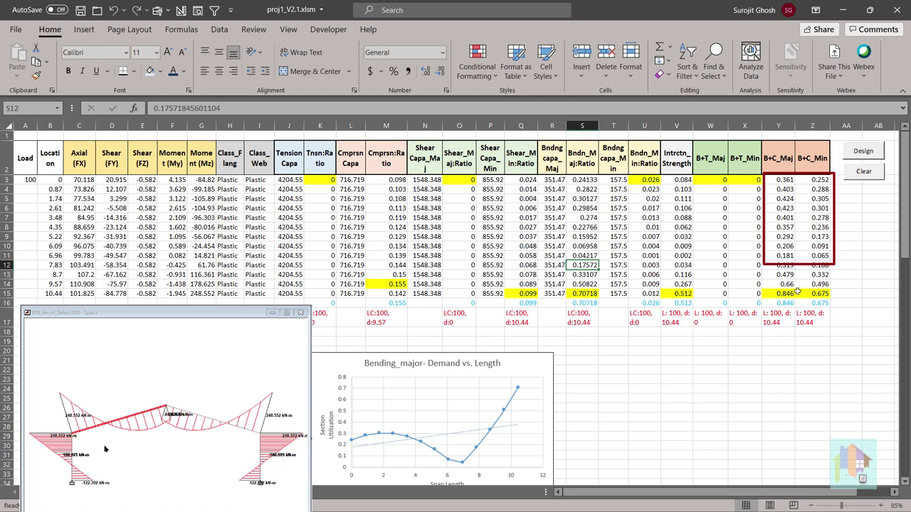
pyautogui.click(791, 294)
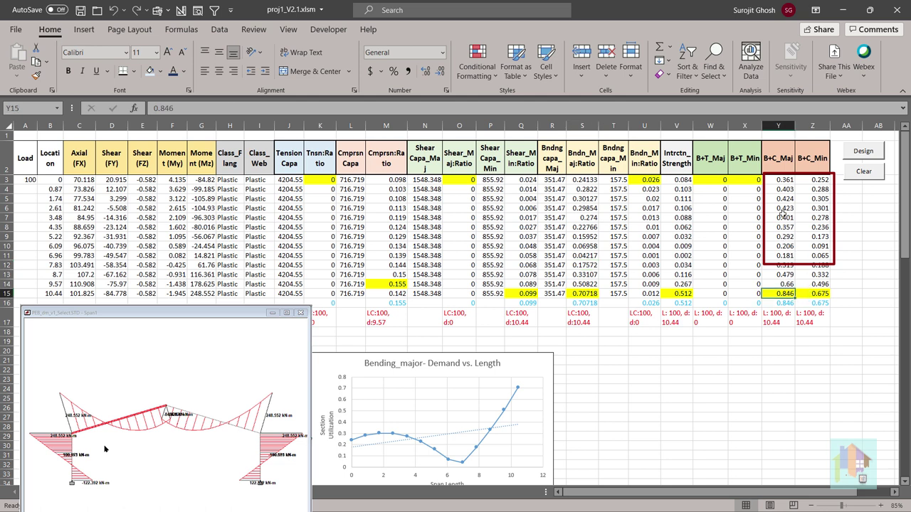
pyautogui.click(782, 216)
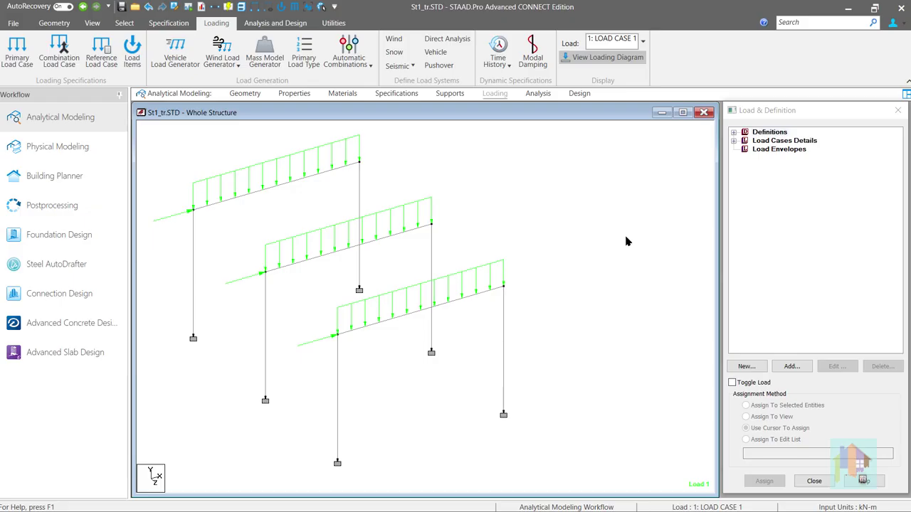
# In the St1_tr.STD model in STAAD.Pro, display the members of the three frames as full 3D sections
pyautogui.rightClick(628, 242)
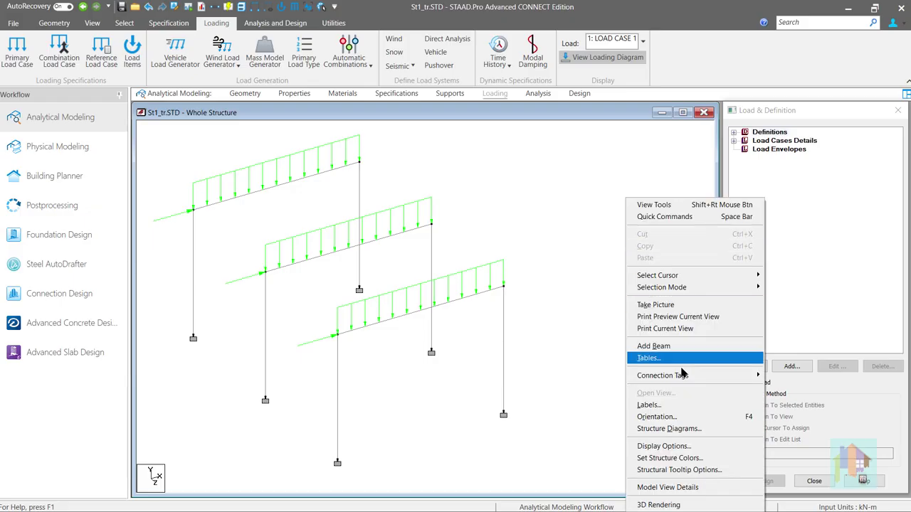
pyautogui.click(689, 428)
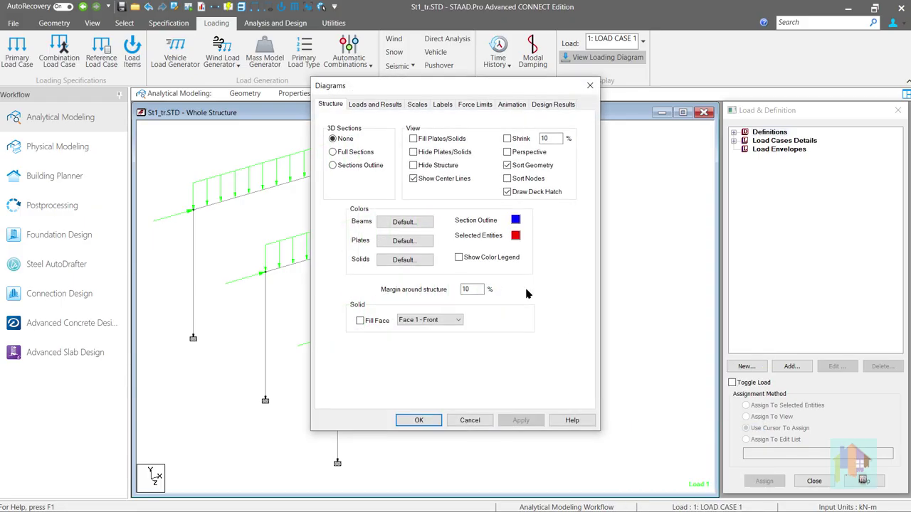
pyautogui.click(356, 152)
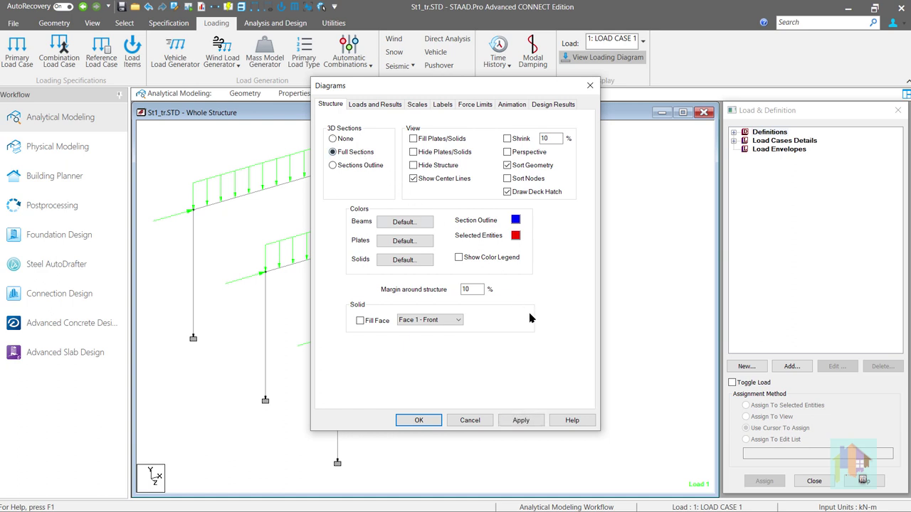
pyautogui.click(520, 420)
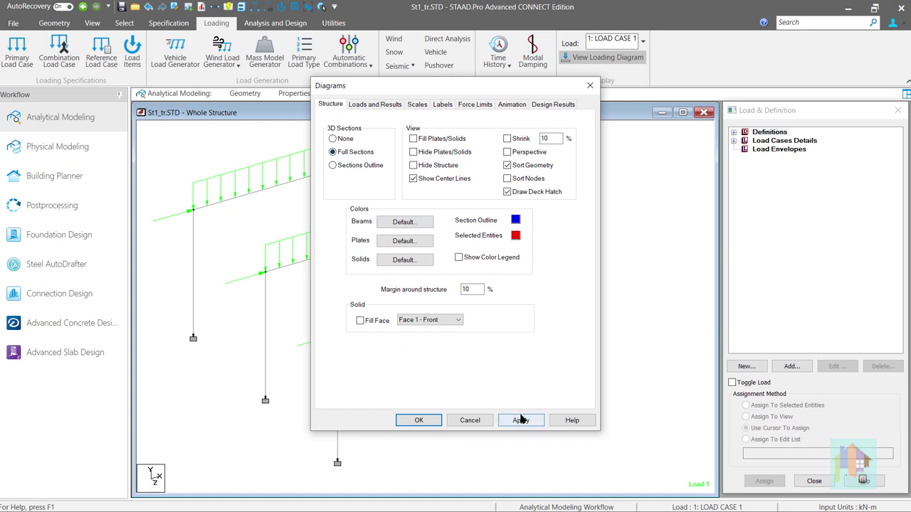
pyautogui.click(421, 421)
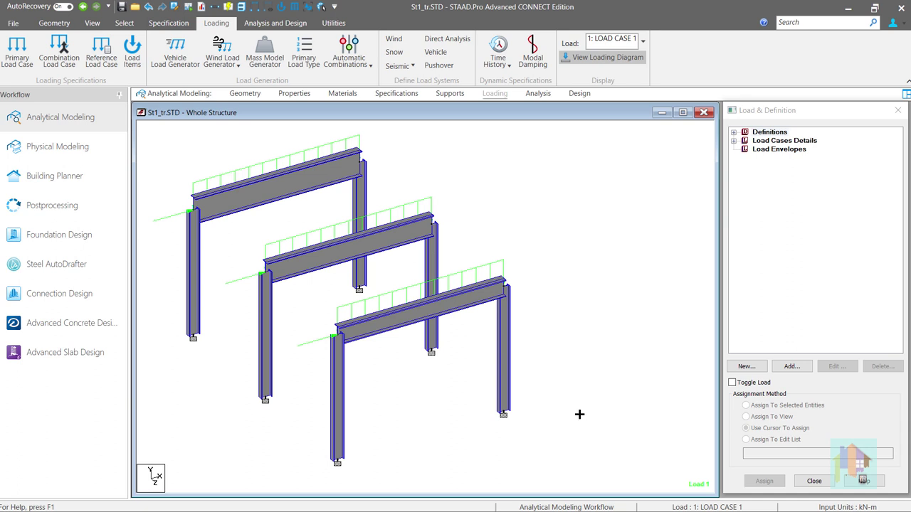
# Switch to the PEB_dm_v1_Select.STD model and annotate the frame's Mz diagram with the bending values at the beam ends
pyautogui.hotkey('alt', 'Tab')
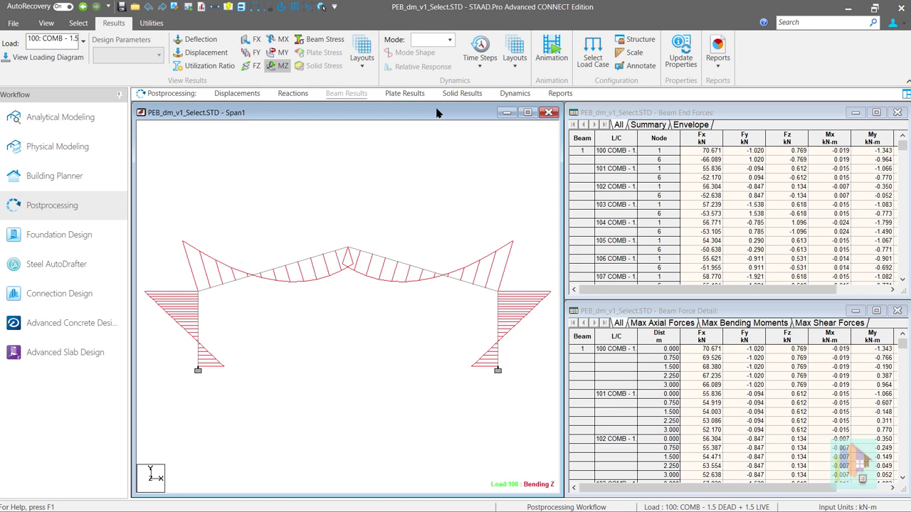
pyautogui.click(635, 68)
pyautogui.click(404, 172)
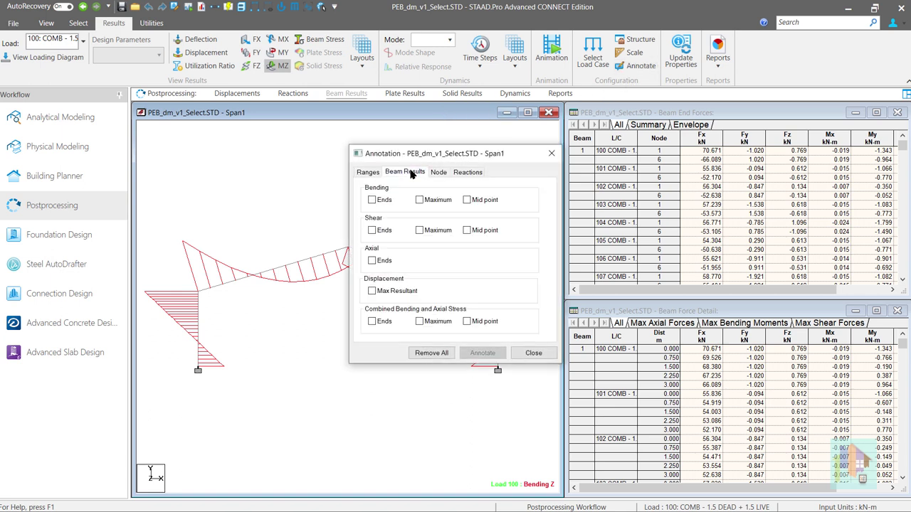
pyautogui.click(379, 202)
pyautogui.click(482, 353)
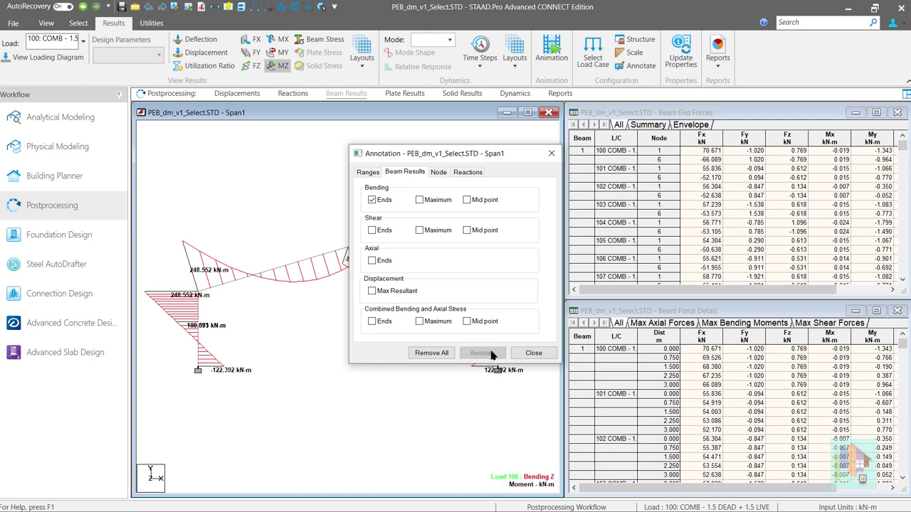
pyautogui.click(535, 354)
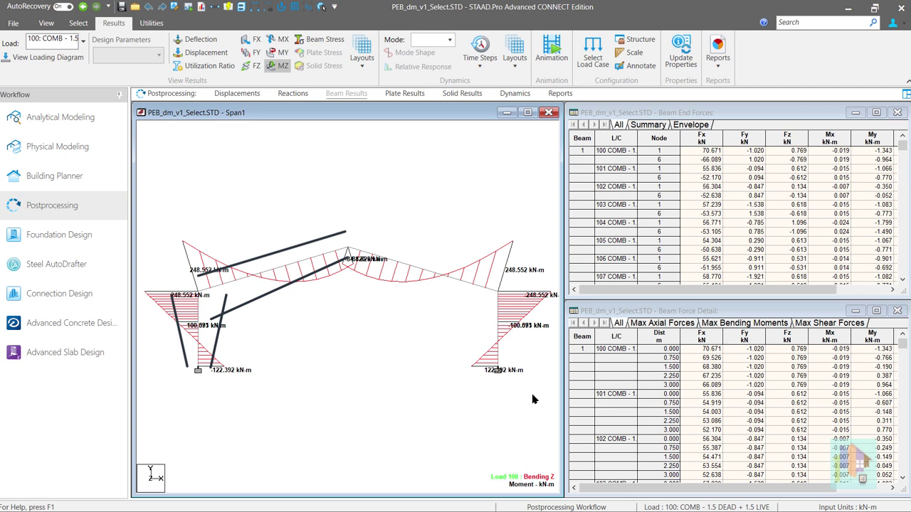
pyautogui.press('Escape')
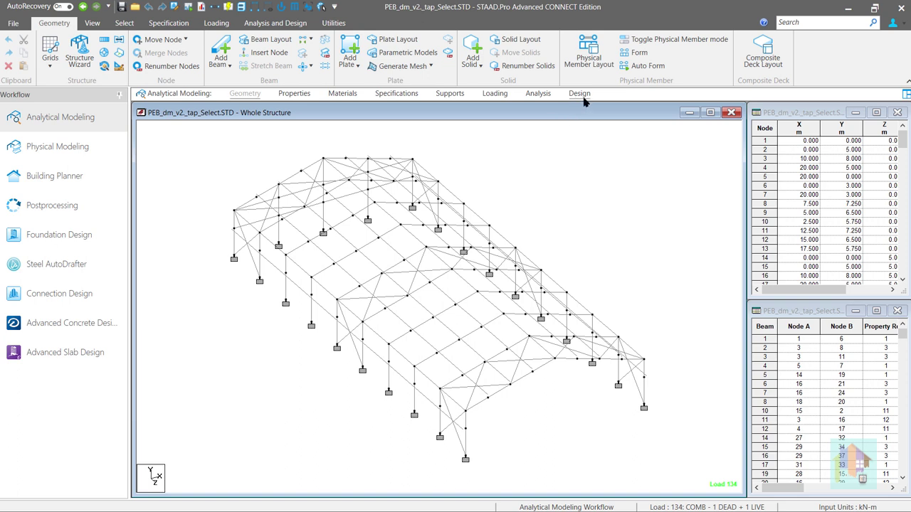
# In PEB_dm_v2._tap_Select.STD, review the steel design commands, checking the members assigned to the first SELECT and to CHECK CODE, and PARAMETER 1
pyautogui.click(583, 99)
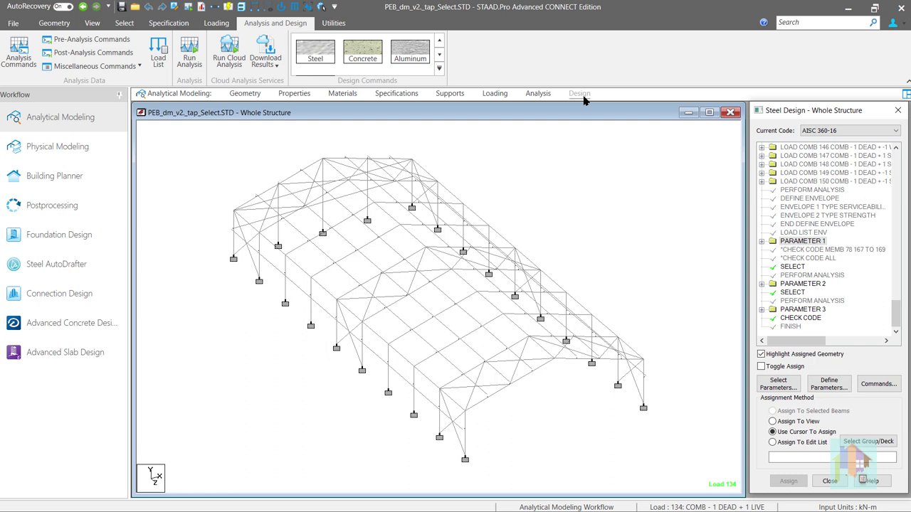
pyautogui.click(795, 267)
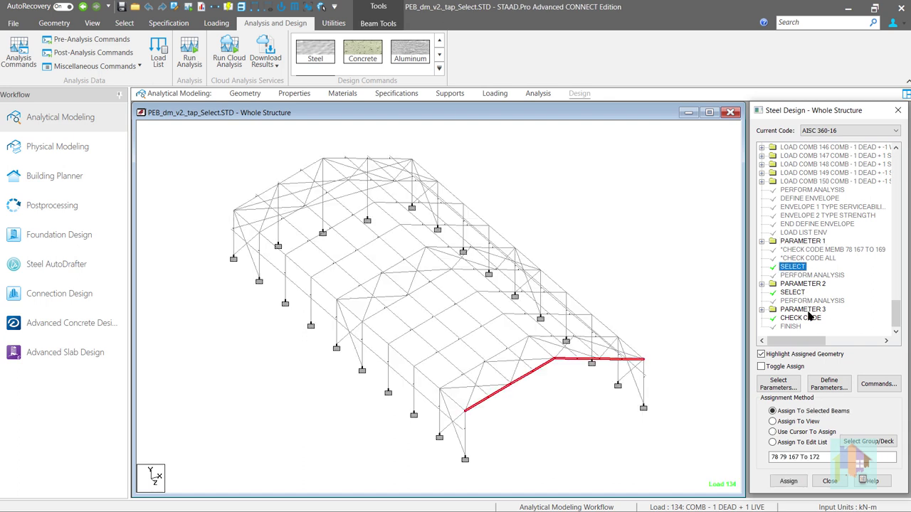
pyautogui.click(804, 318)
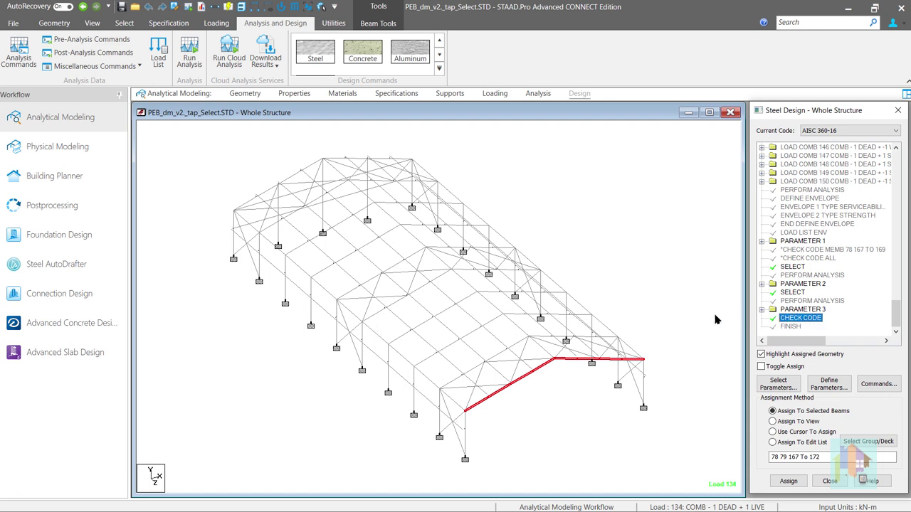
pyautogui.click(764, 242)
# Open the postprocessing results and display the beam utilization layout with the design results table
pyautogui.click(78, 205)
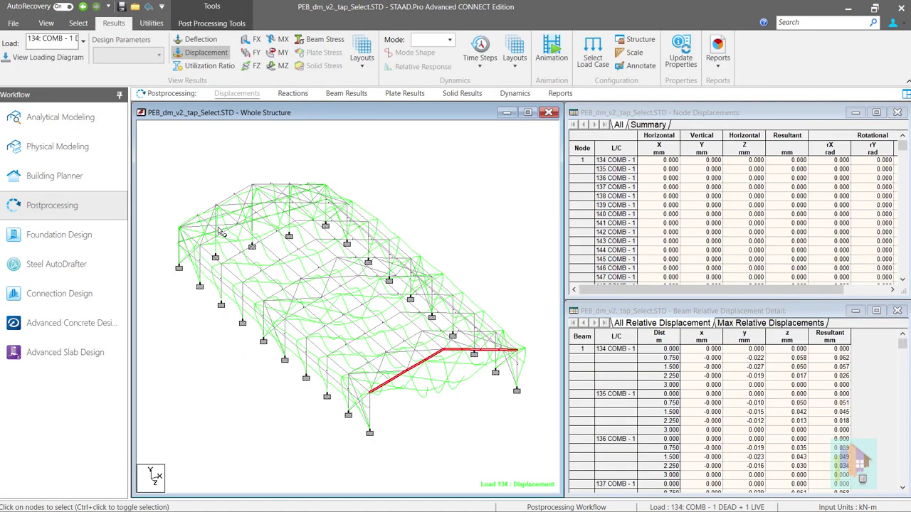
pyautogui.click(362, 61)
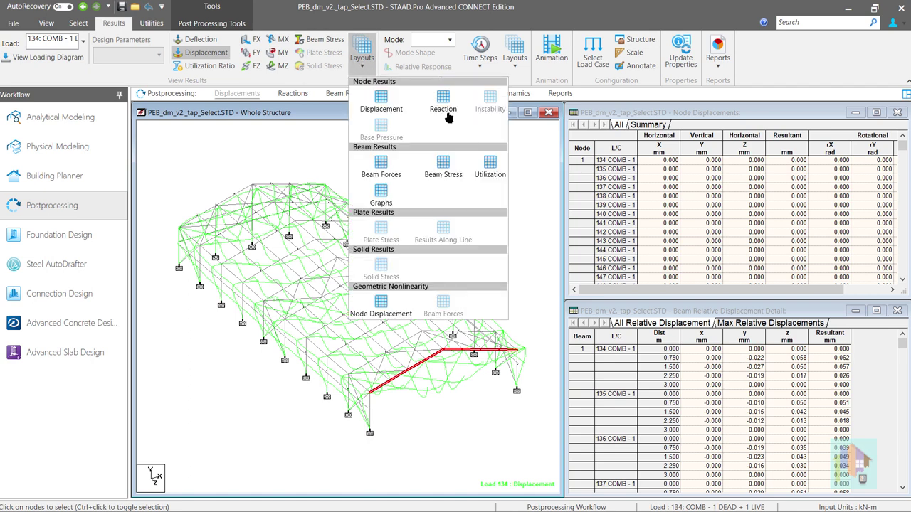
pyautogui.click(494, 177)
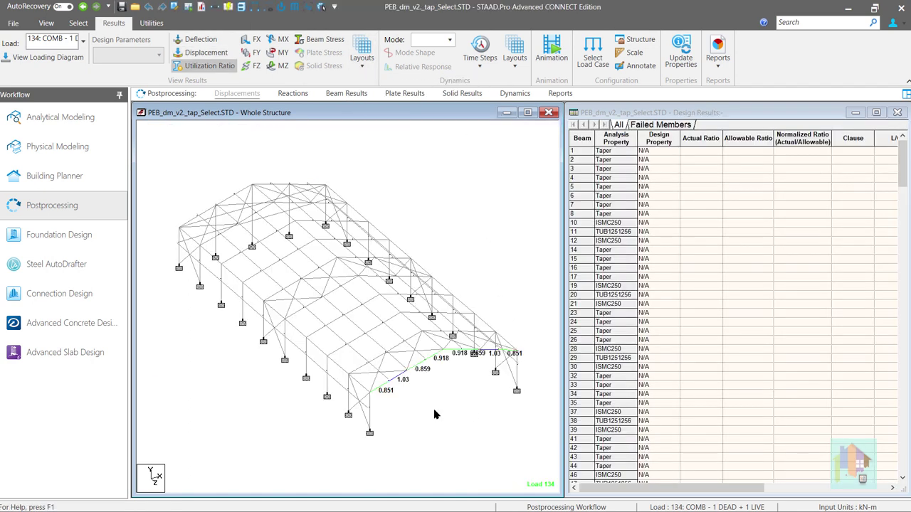
# Compare the selected sections and utilization ratios of rafter beams 169, 78, 168 and 170, and clear the beam selection
pyautogui.click(384, 389)
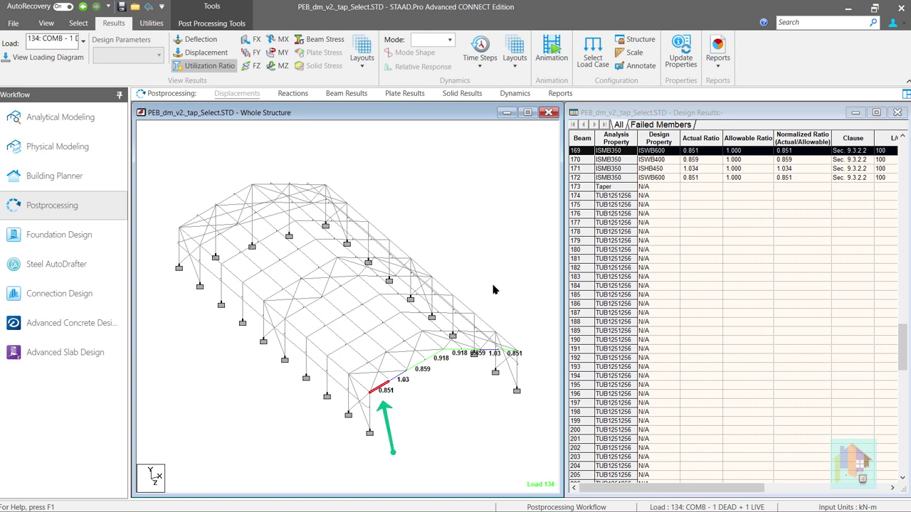
pyautogui.click(435, 359)
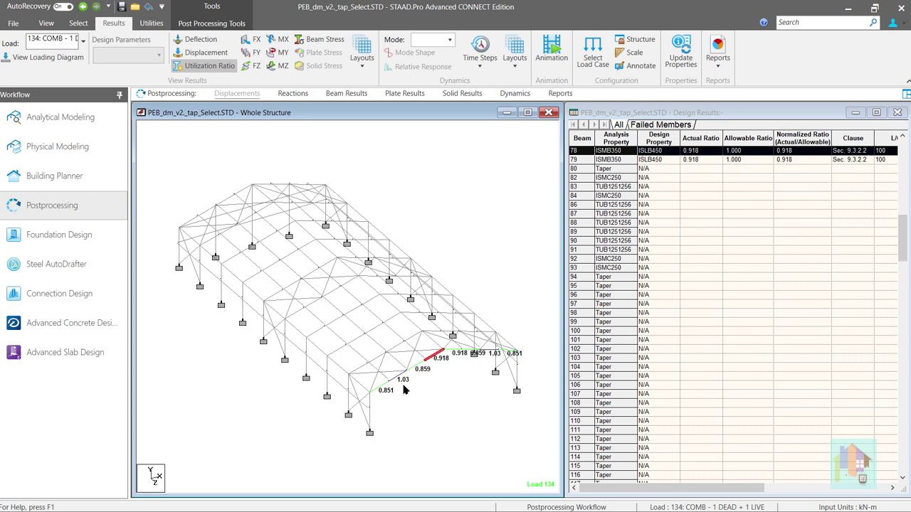
pyautogui.click(398, 376)
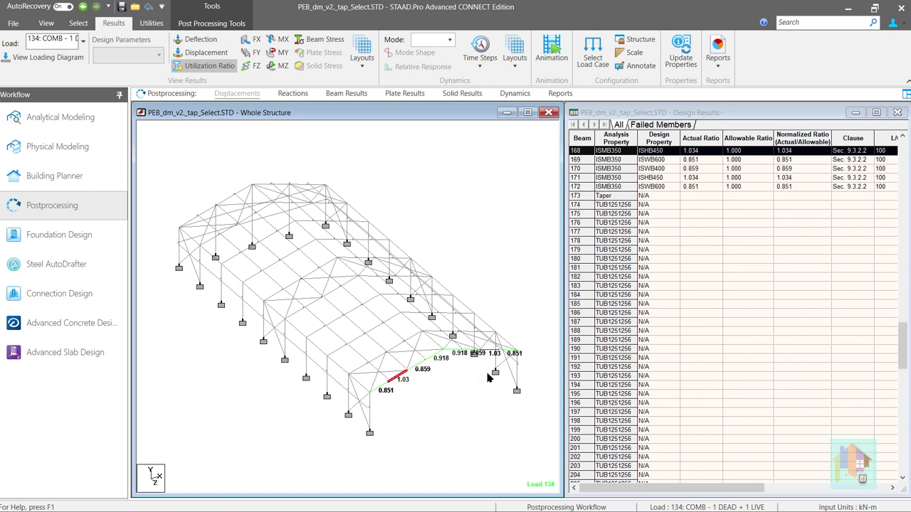
pyautogui.click(591, 168)
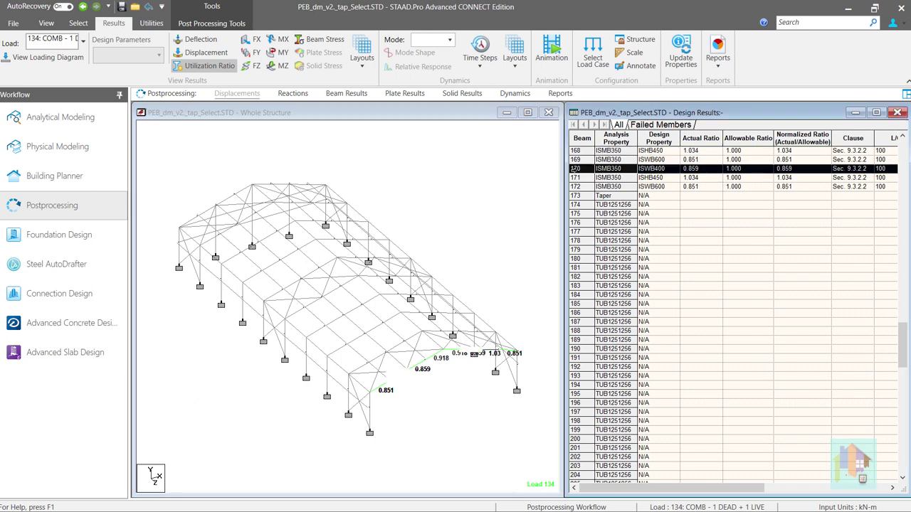
pyautogui.click(506, 269)
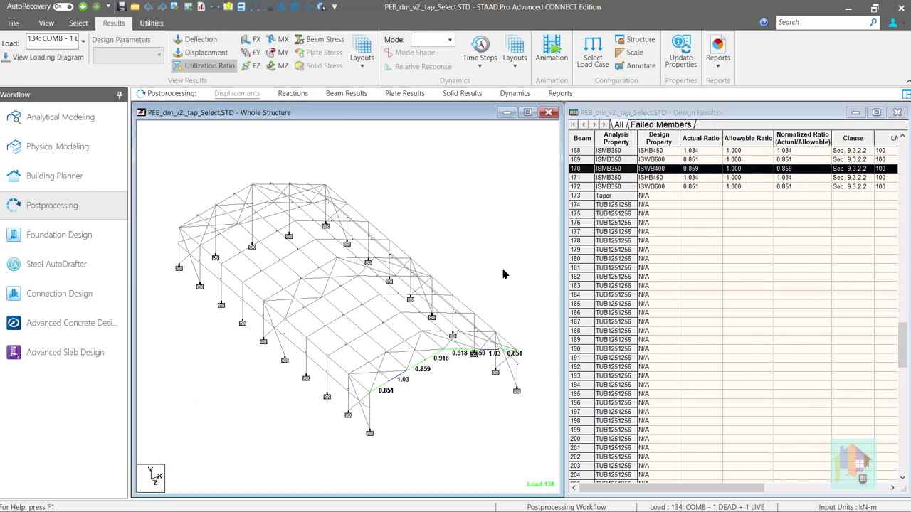